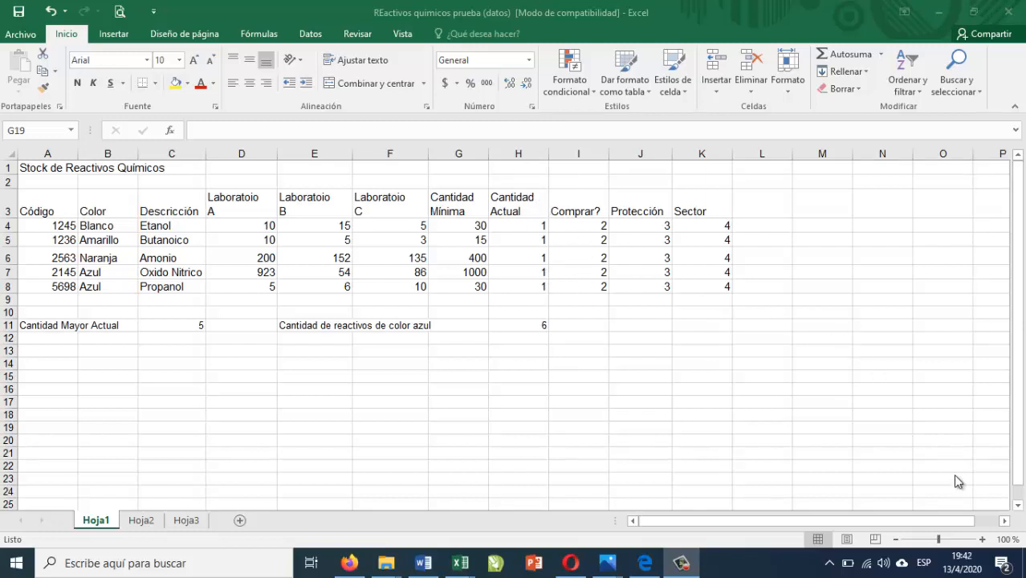
Insert a blank column before the "Comprar?" column on Hoja1
{"action": "left_click", "coordinate": [983, 540]}
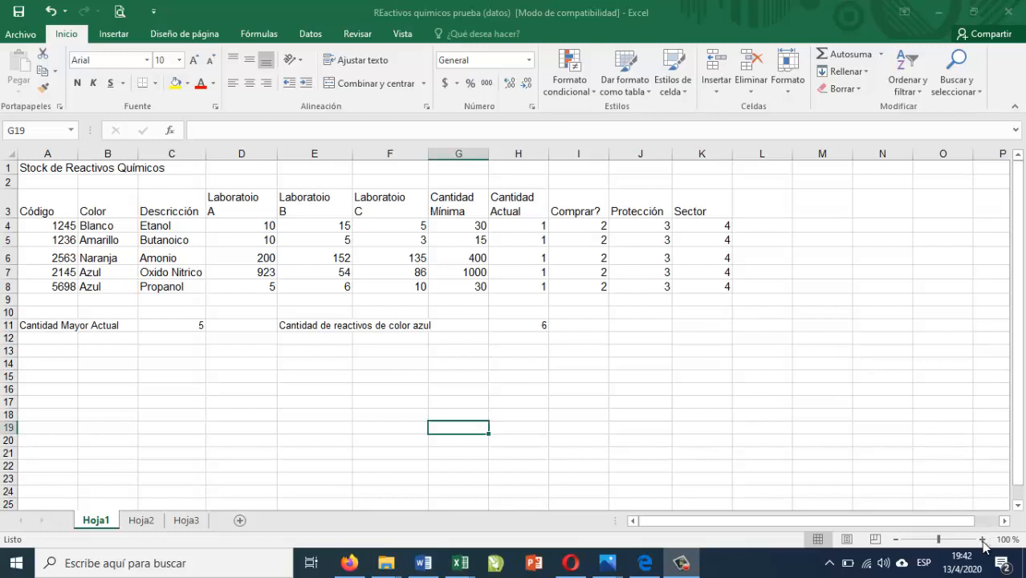
{"action": "left_click", "coordinate": [983, 541]}
{"action": "left_click", "coordinate": [983, 540]}
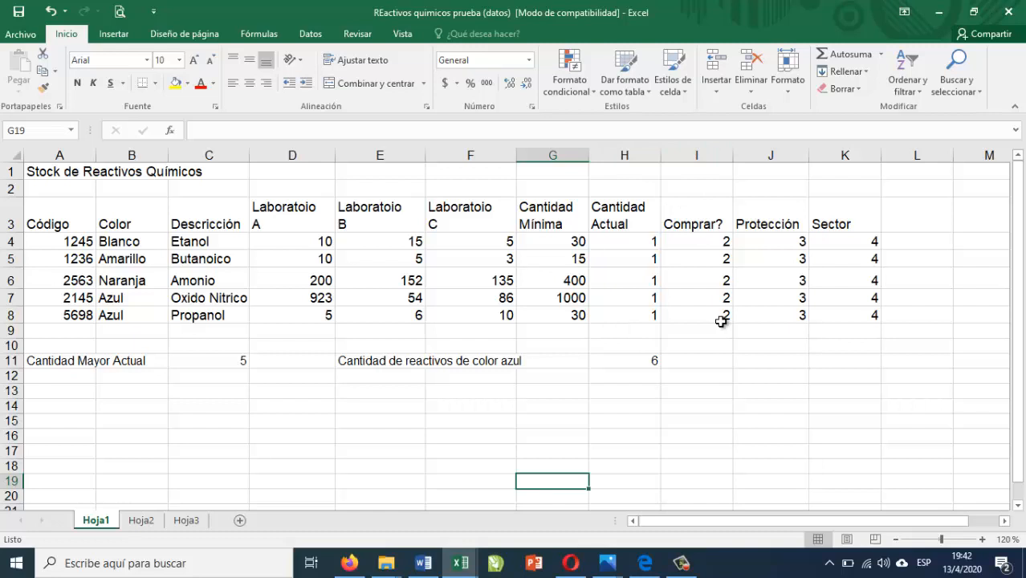
{"action": "left_click", "coordinate": [699, 153]}
{"action": "right_click", "coordinate": [699, 155]}
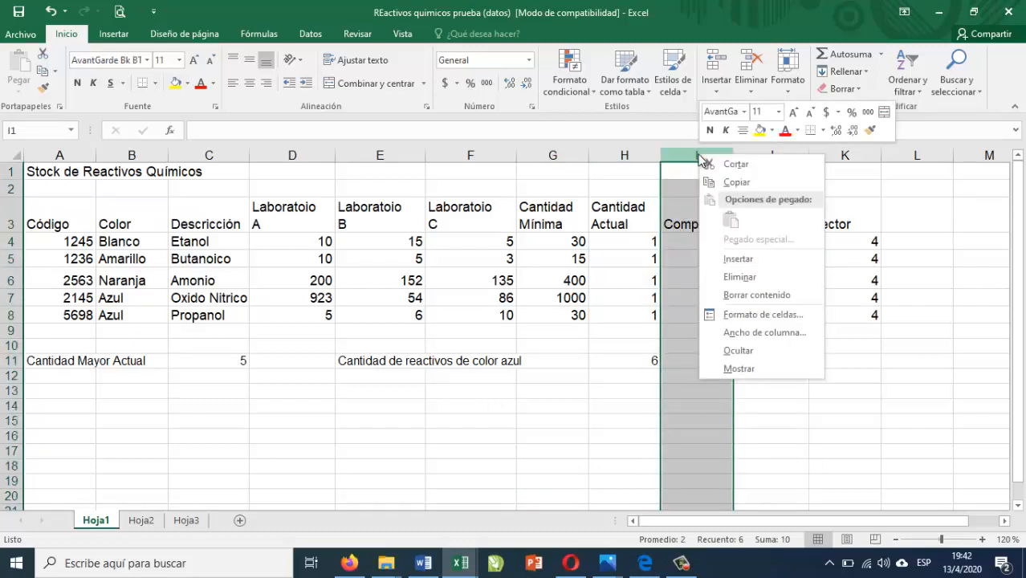
{"action": "left_click", "coordinate": [755, 257]}
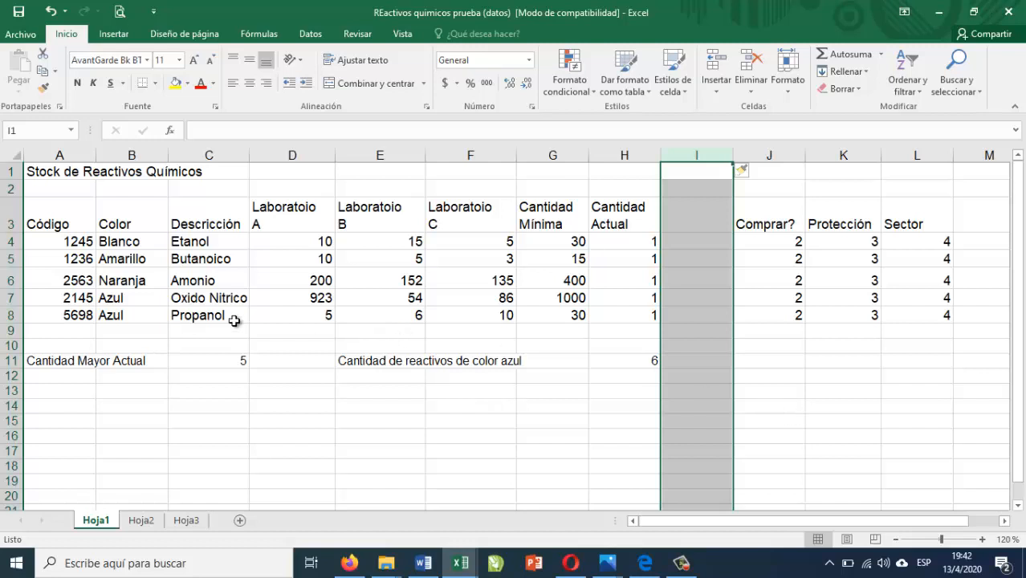
Insert a blank row above the Amonio row of the reagent table
{"action": "left_click", "coordinate": [6, 280]}
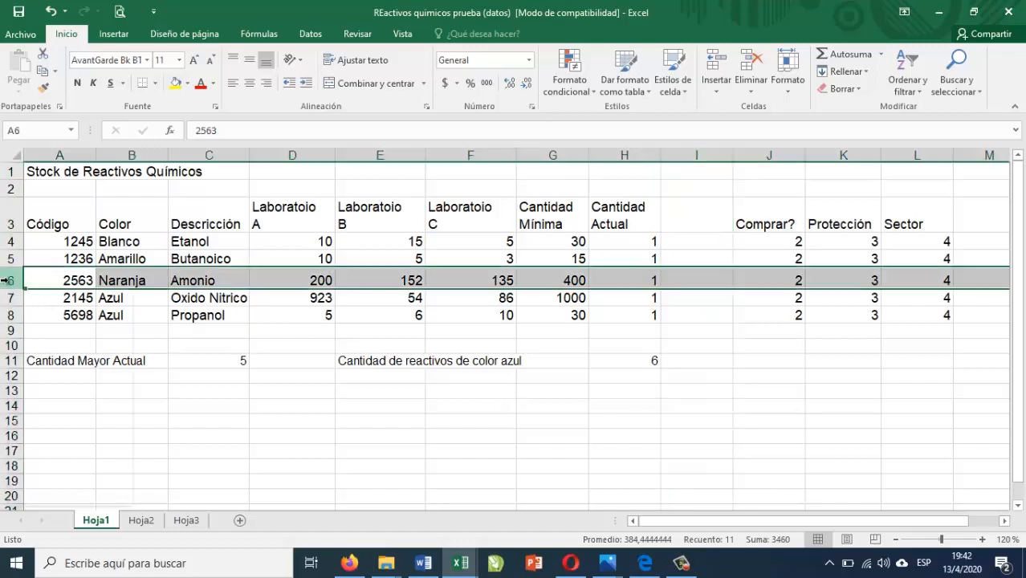
{"action": "right_click", "coordinate": [9, 283]}
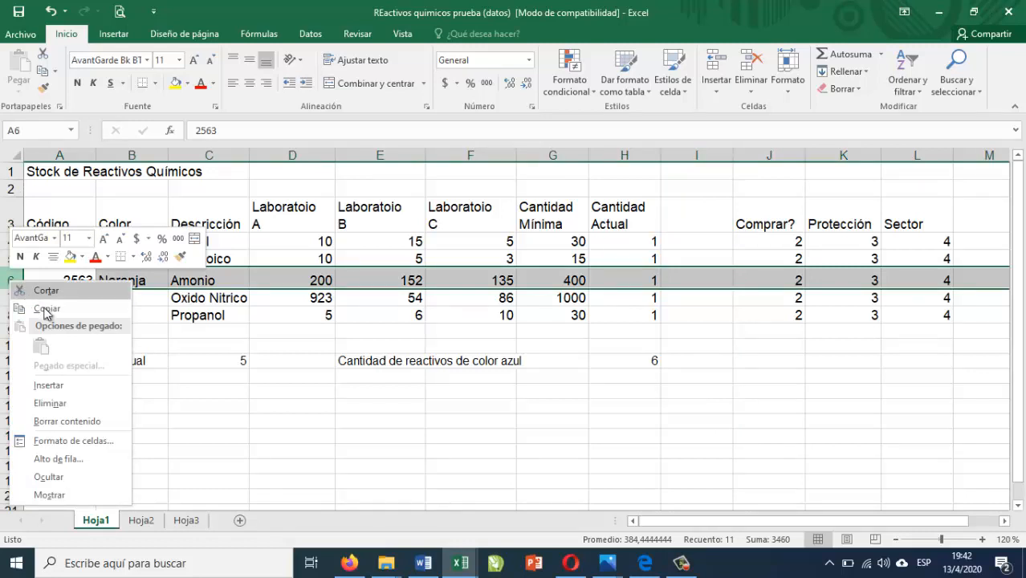
{"action": "left_click", "coordinate": [50, 386]}
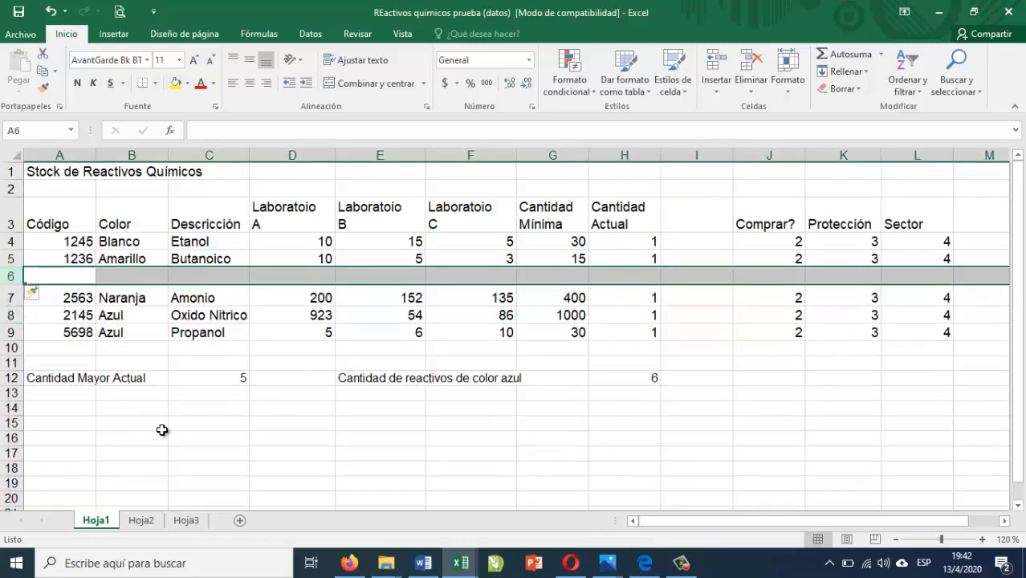
{"action": "left_click", "coordinate": [359, 469]}
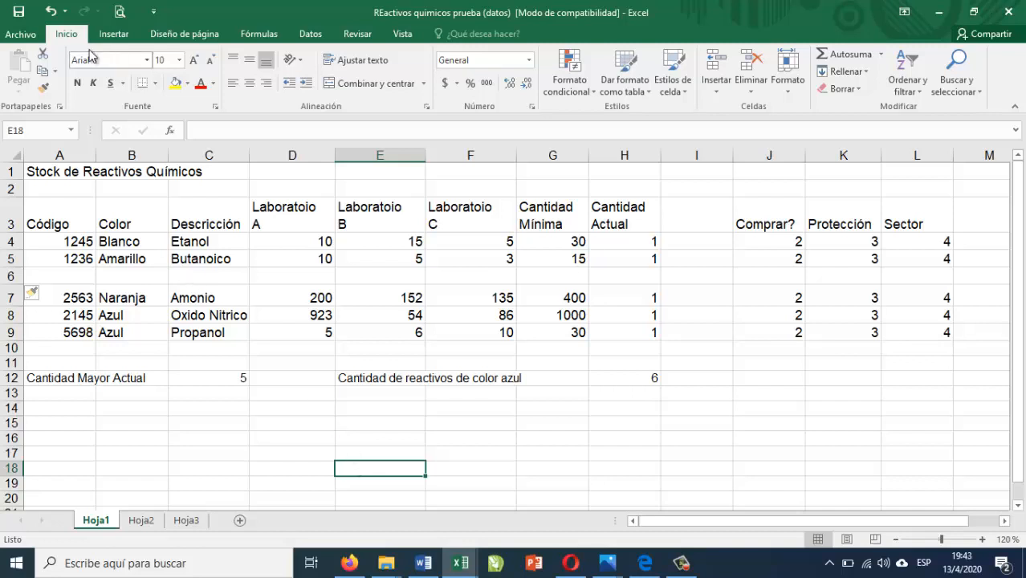
Undo the row and column insertions in the reagent table
{"action": "left_click", "coordinate": [50, 11]}
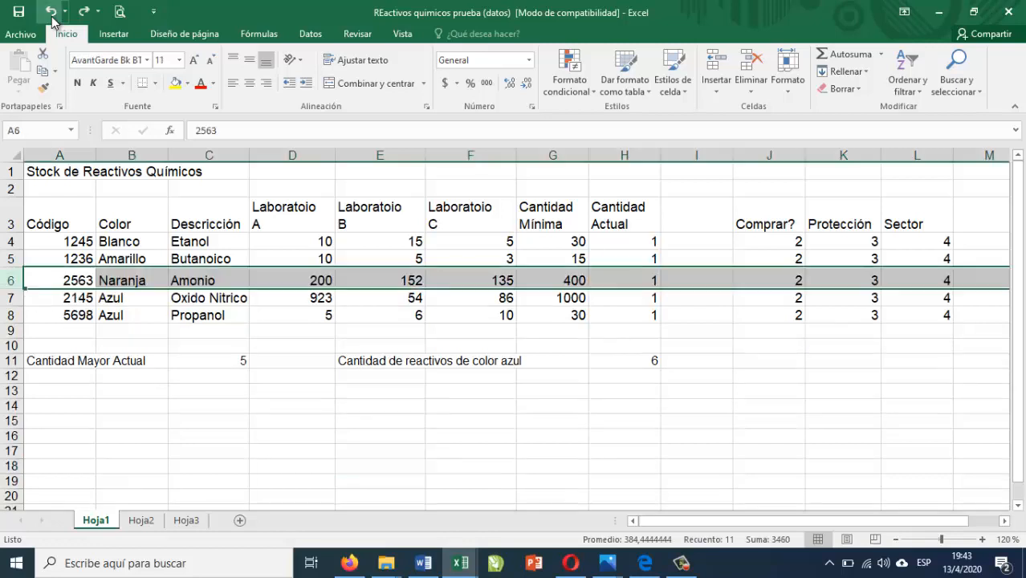
{"action": "left_click", "coordinate": [50, 11]}
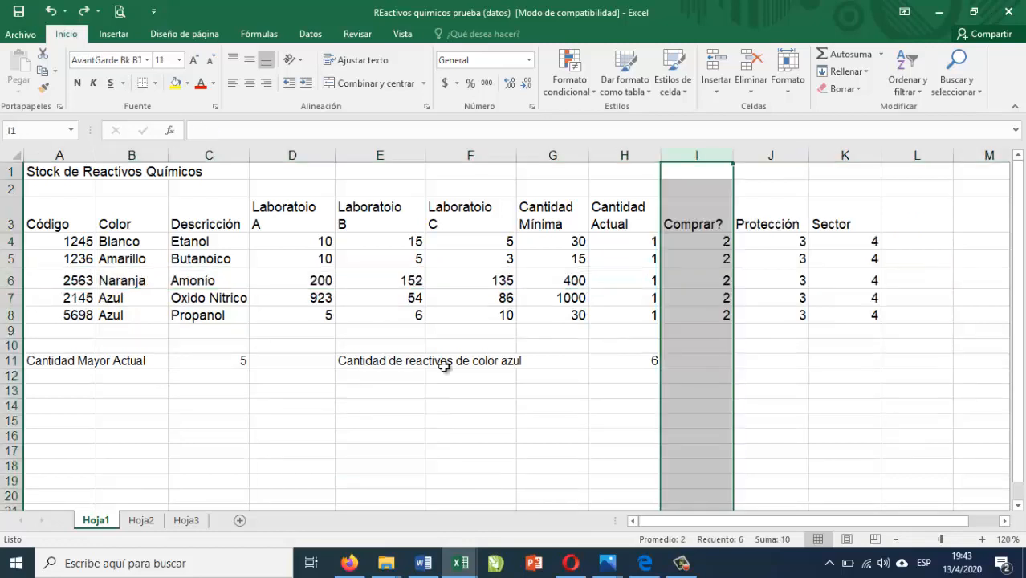
{"action": "left_click", "coordinate": [488, 424]}
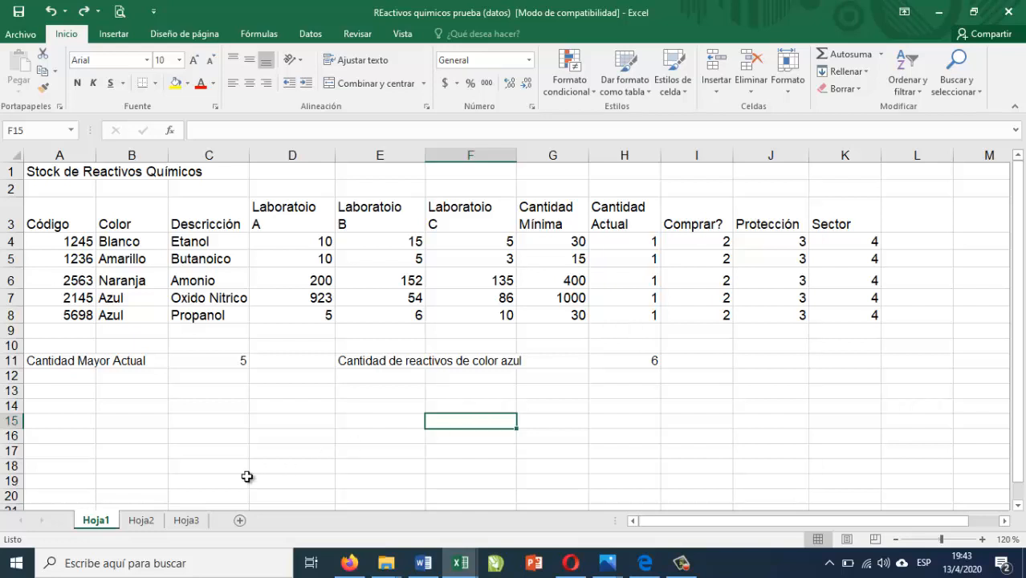
Merge and center the range D6:G10 on the empty sheet Hoja2
{"action": "left_click", "coordinate": [148, 521]}
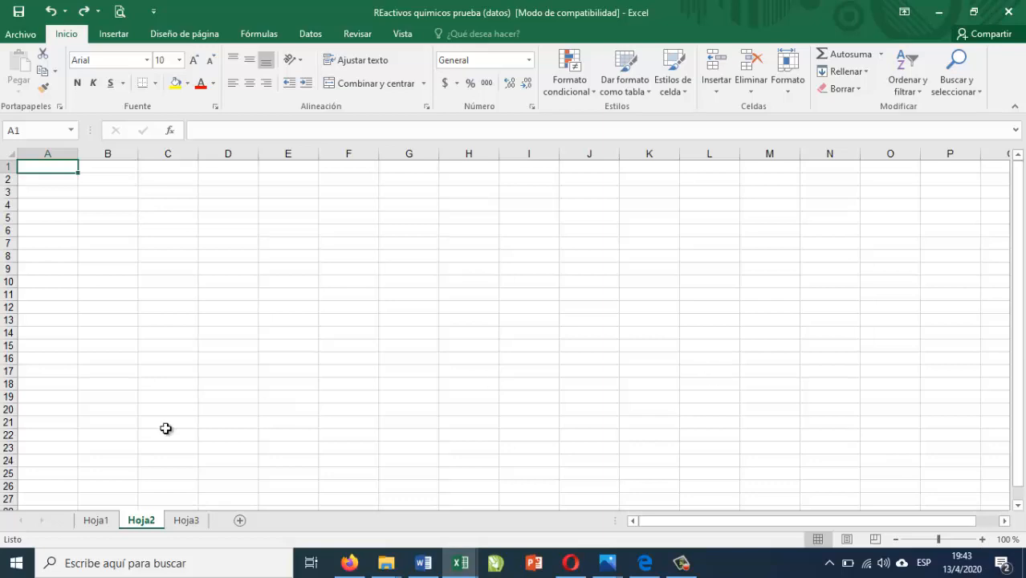
{"action": "left_click", "coordinate": [97, 521]}
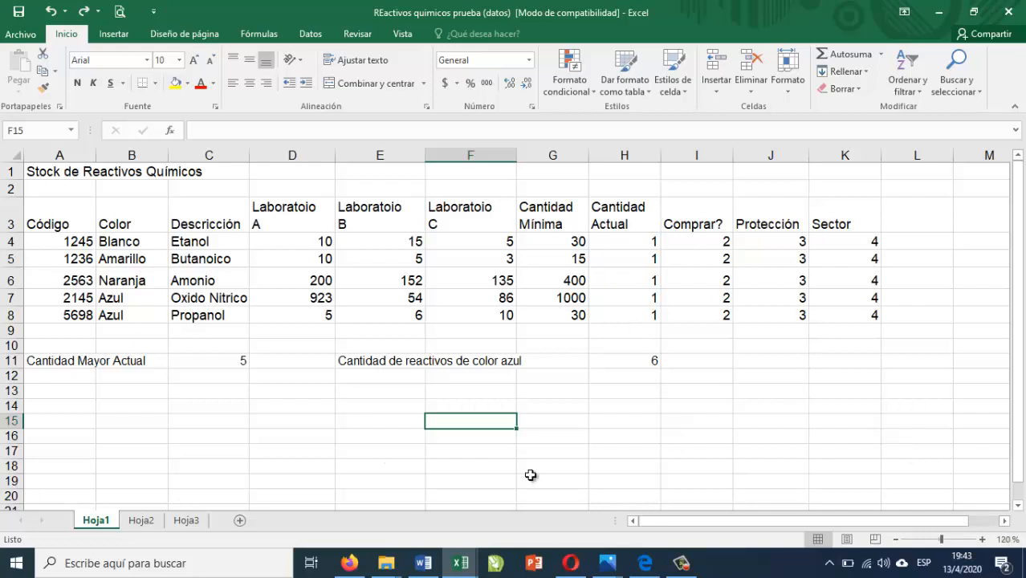
{"action": "left_click", "coordinate": [142, 523]}
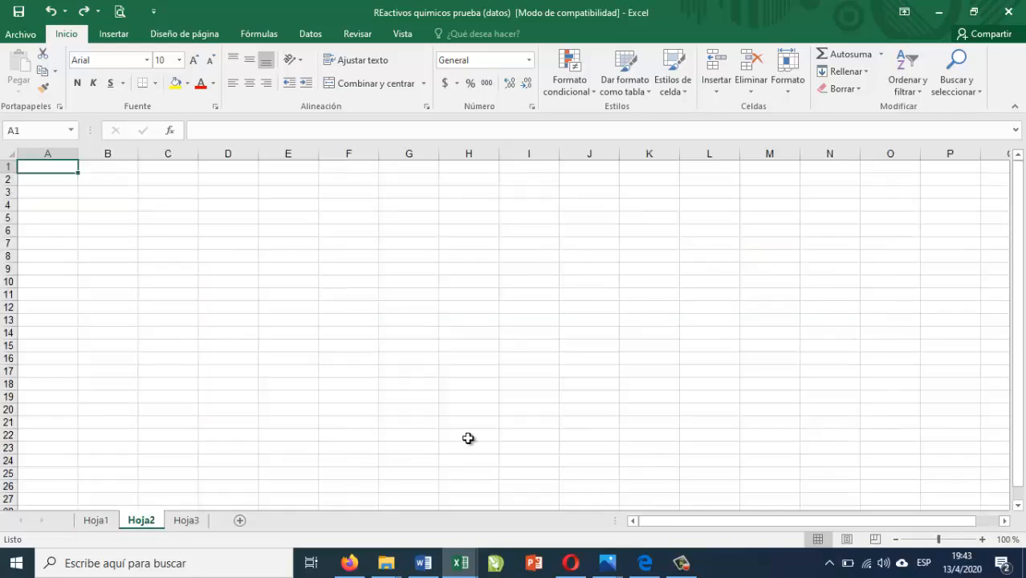
{"action": "left_click", "coordinate": [983, 540]}
{"action": "left_click", "coordinate": [983, 539]}
{"action": "left_click", "coordinate": [983, 540]}
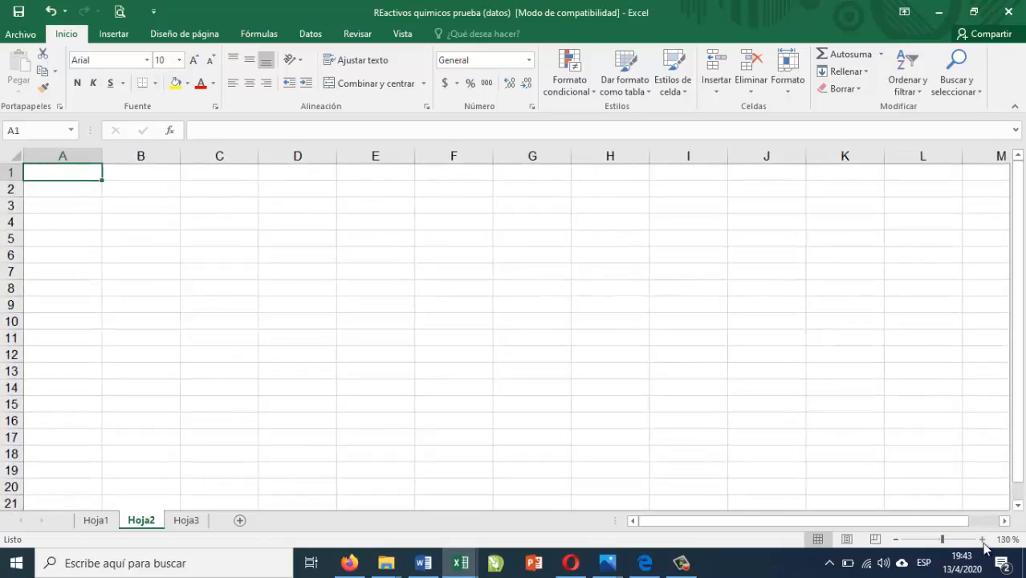
{"action": "left_click", "coordinate": [983, 539]}
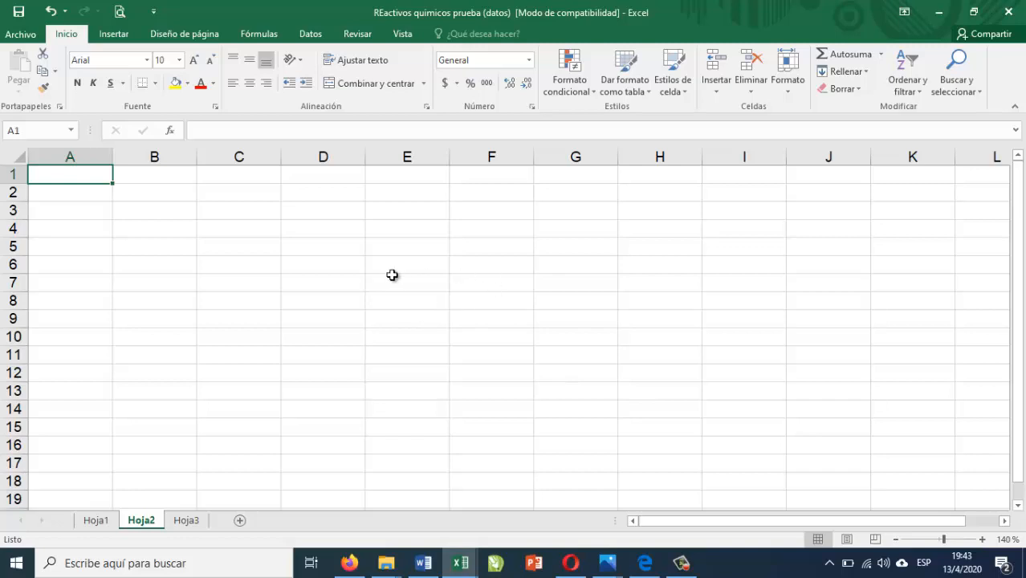
{"action": "left_click", "coordinate": [355, 268]}
{"action": "left_click_drag", "start_coordinate": [354, 268], "coordinate": [573, 334]}
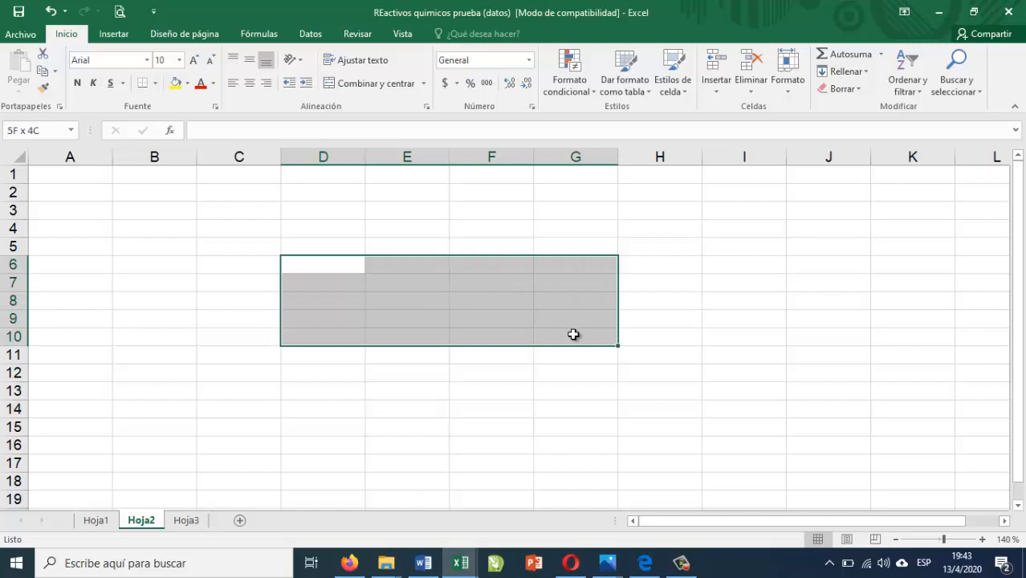
{"action": "left_click_drag", "start_coordinate": [573, 334], "coordinate": [573, 334]}
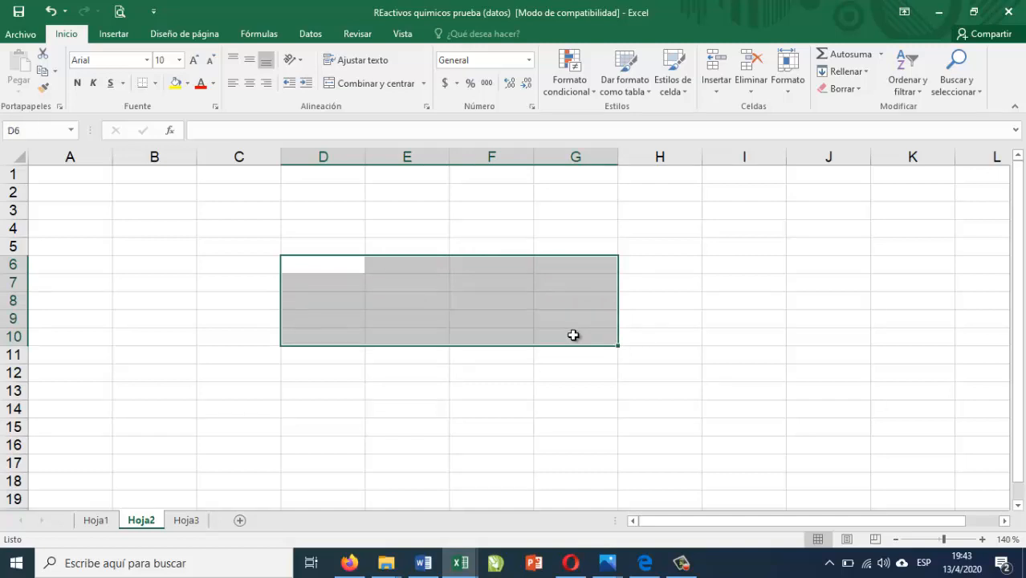
{"action": "left_click", "coordinate": [365, 84]}
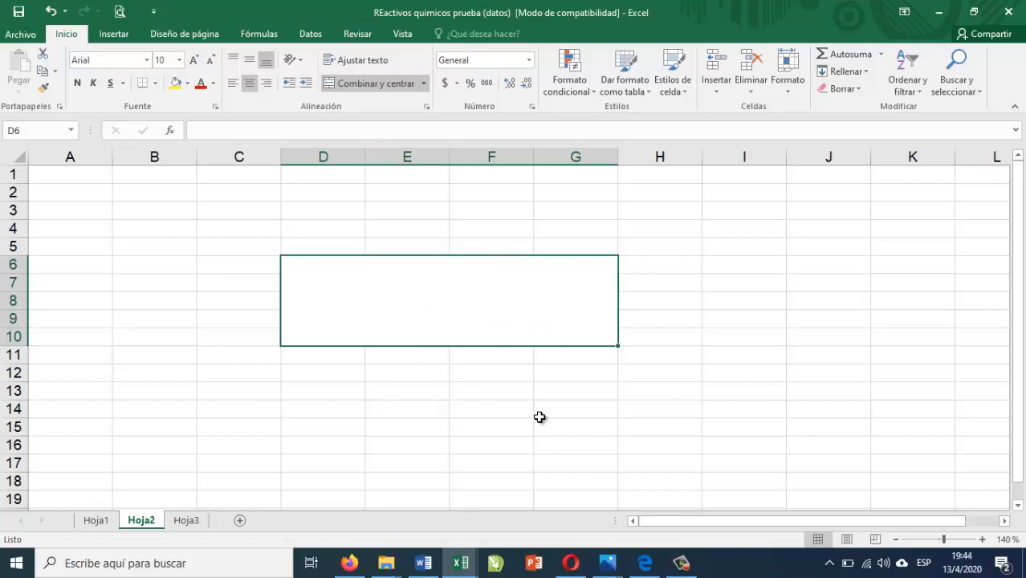
Enter "Microsoft Excel" in the merged cell D6:G10
{"action": "type", "text": "Excel"}
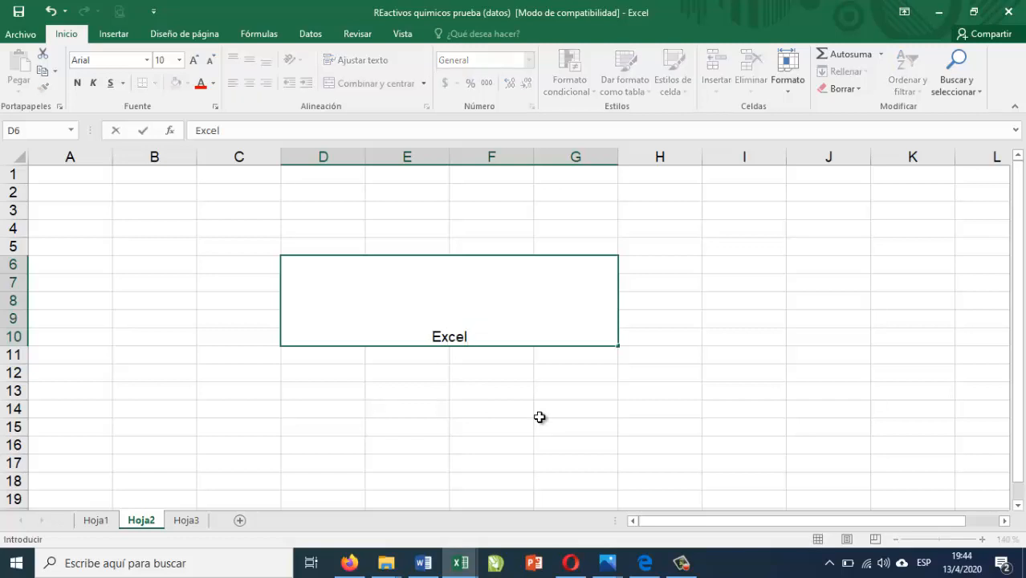
{"action": "key", "text": "F2"}
{"action": "key", "text": "Left"}
{"action": "key", "text": "Left"}
{"action": "key", "text": "Left"}
{"action": "key", "text": "Left"}
{"action": "key", "text": "Left"}
{"action": "type", "text": "Micro"}
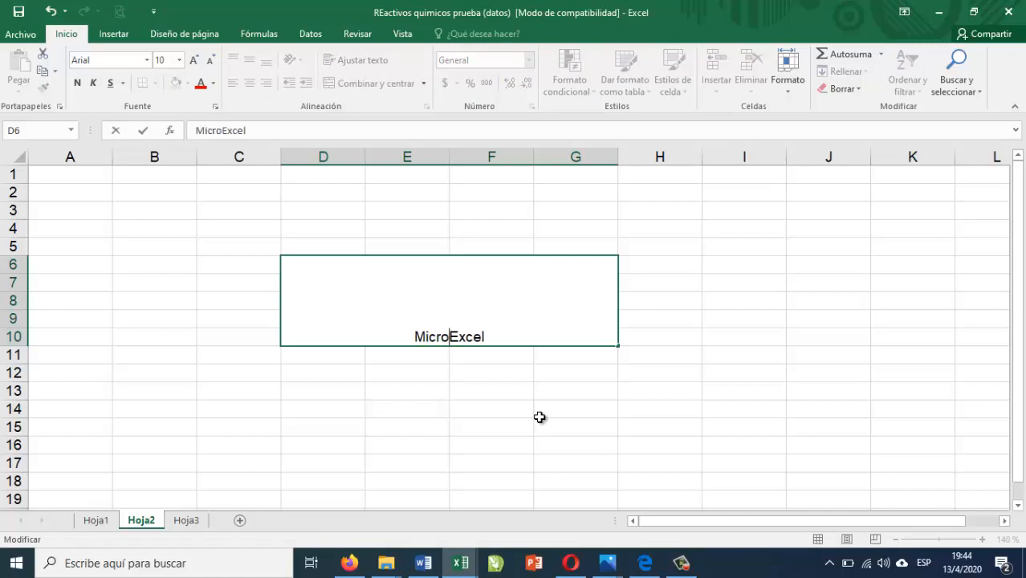
{"action": "type", "text": "soft"}
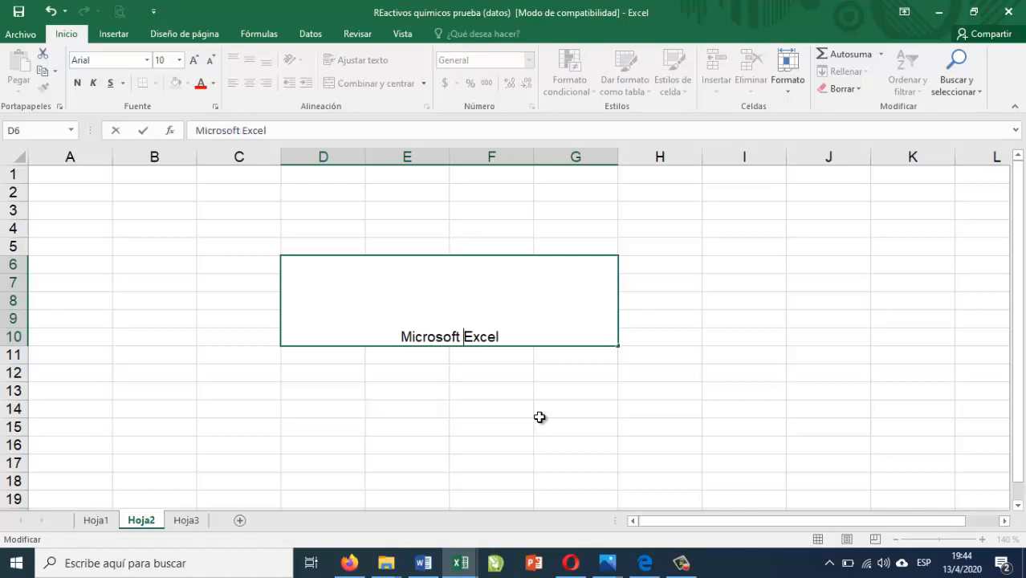
{"action": "left_click", "coordinate": [539, 417]}
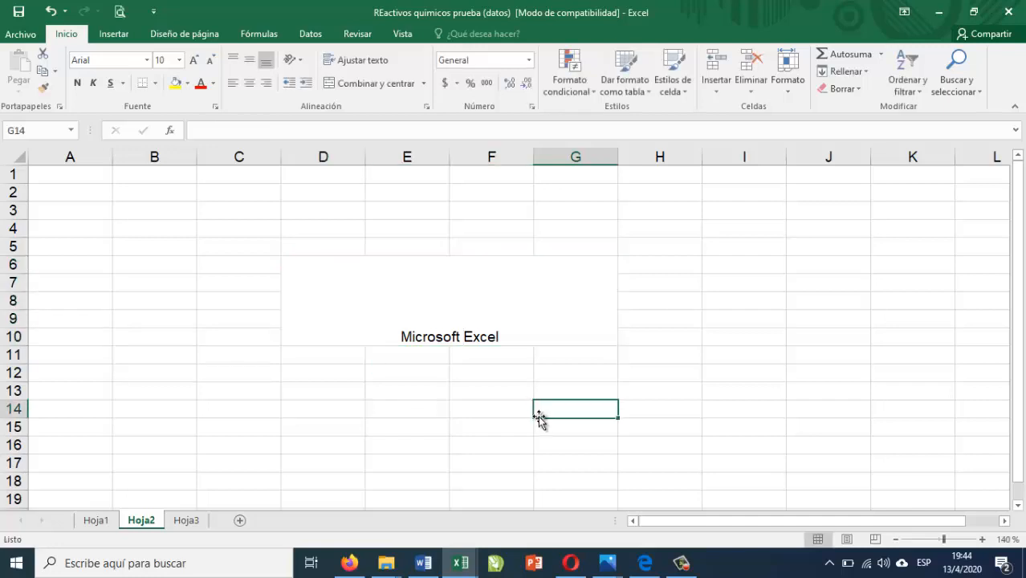
Align the text in the merged cell vertically to the middle
{"action": "left_click", "coordinate": [442, 312]}
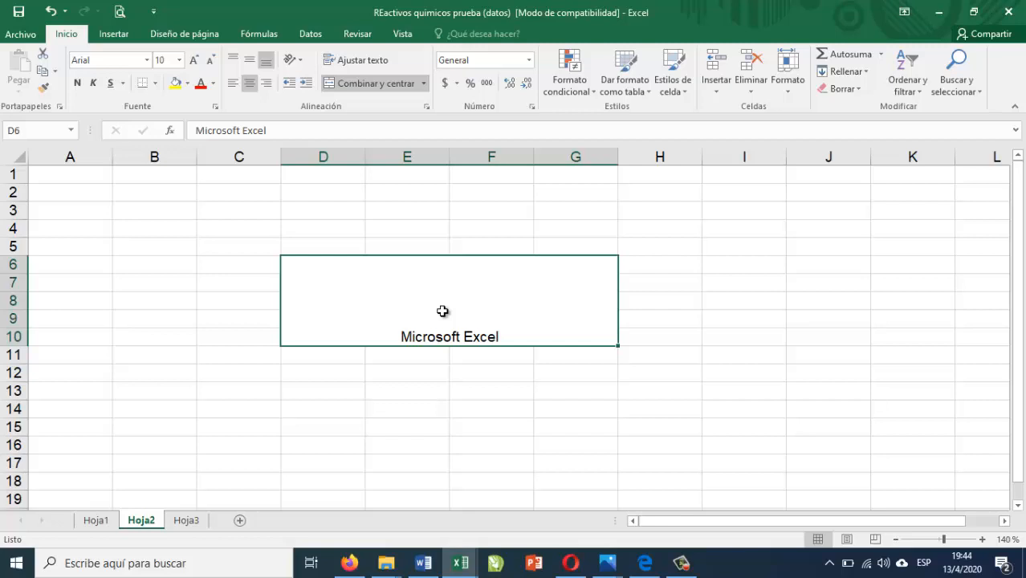
{"action": "left_click", "coordinate": [250, 62]}
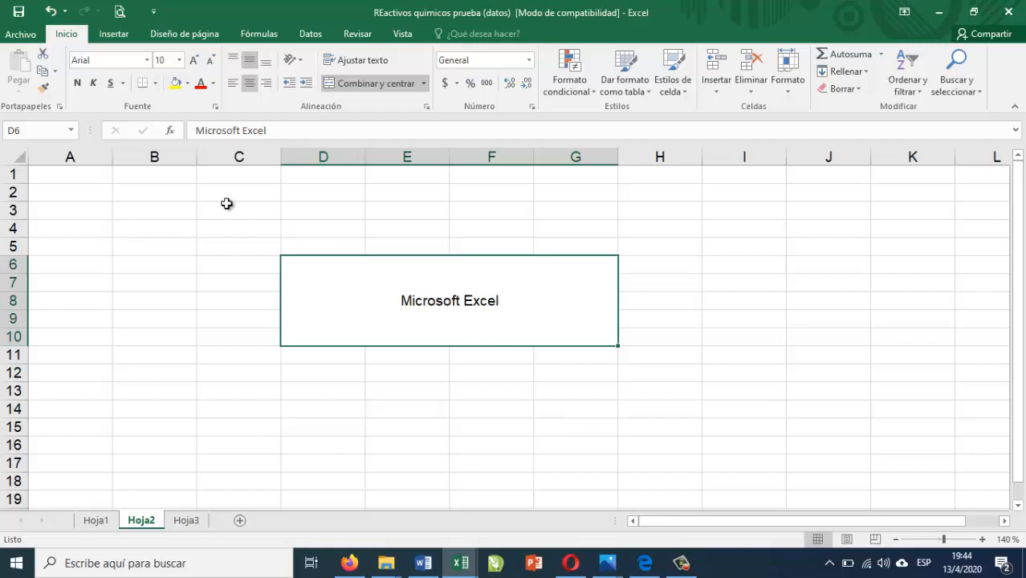
{"action": "left_click", "coordinate": [50, 12]}
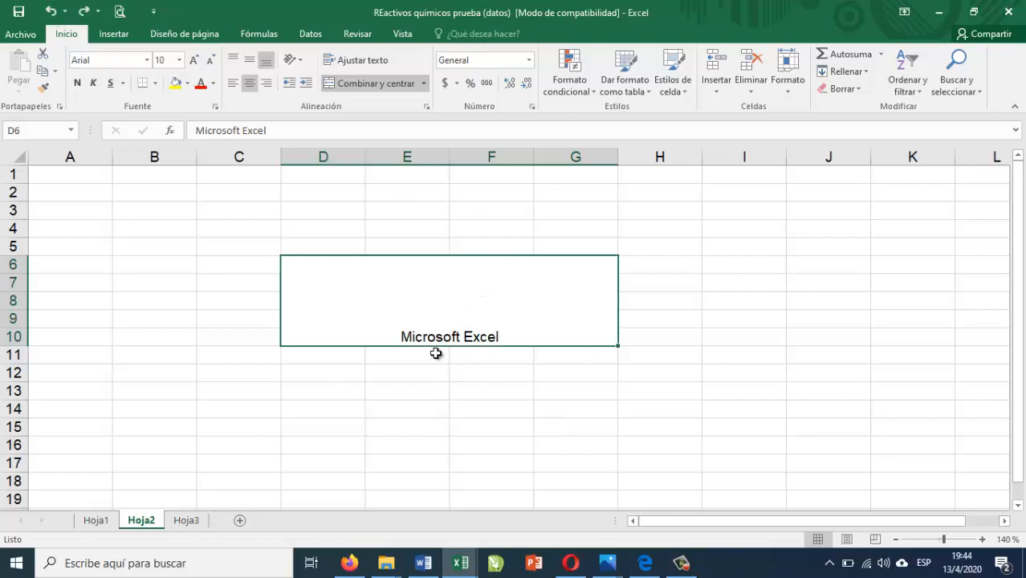
{"action": "left_click", "coordinate": [249, 60]}
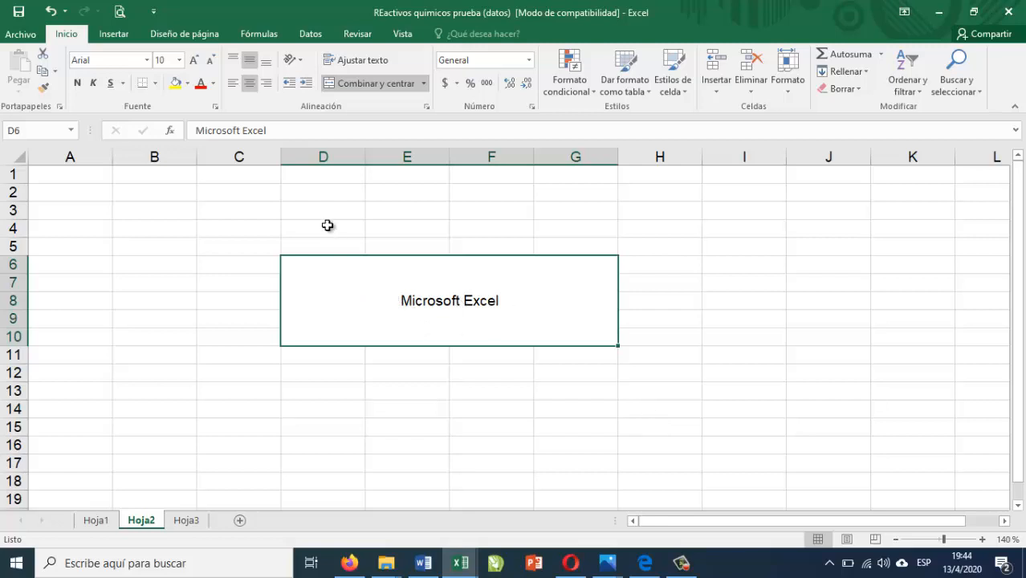
Try the orientations Ángulo ascendente, Ángulo descendente, Texto vertical and Girar texto hacia abajo on the merged cell's text
{"action": "left_click", "coordinate": [301, 62]}
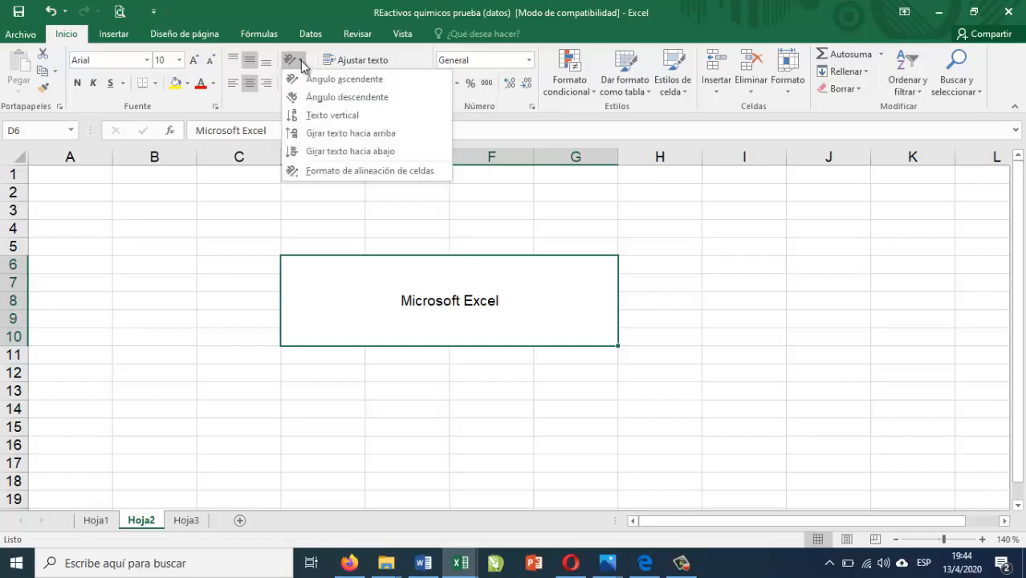
{"action": "left_click", "coordinate": [306, 79]}
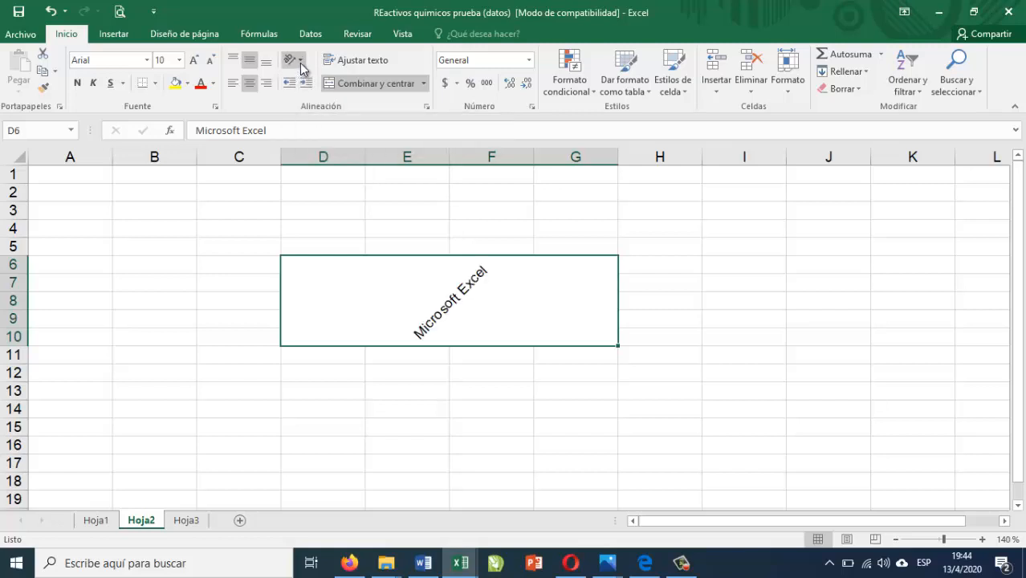
{"action": "left_click", "coordinate": [300, 63]}
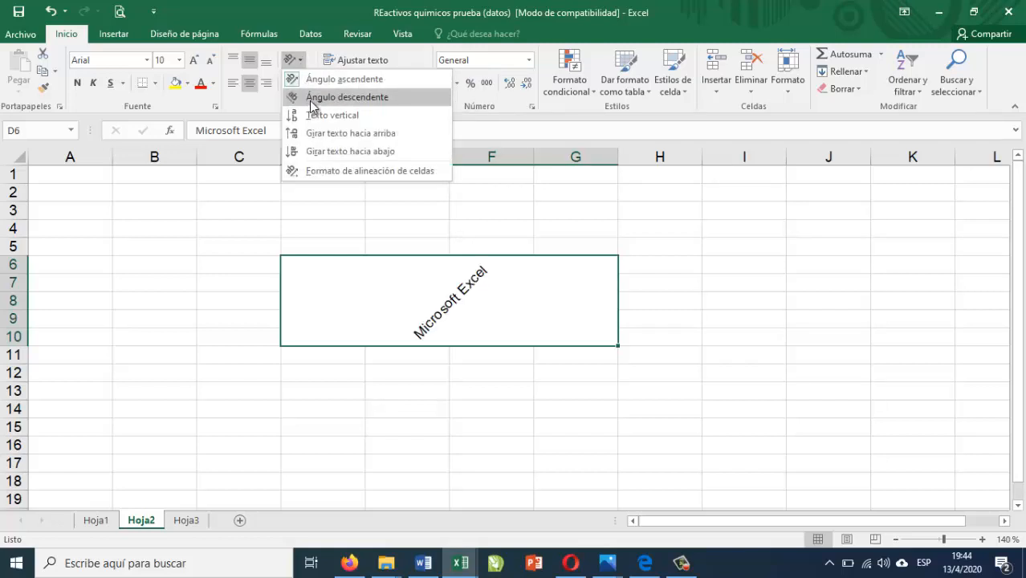
{"action": "left_click", "coordinate": [313, 97]}
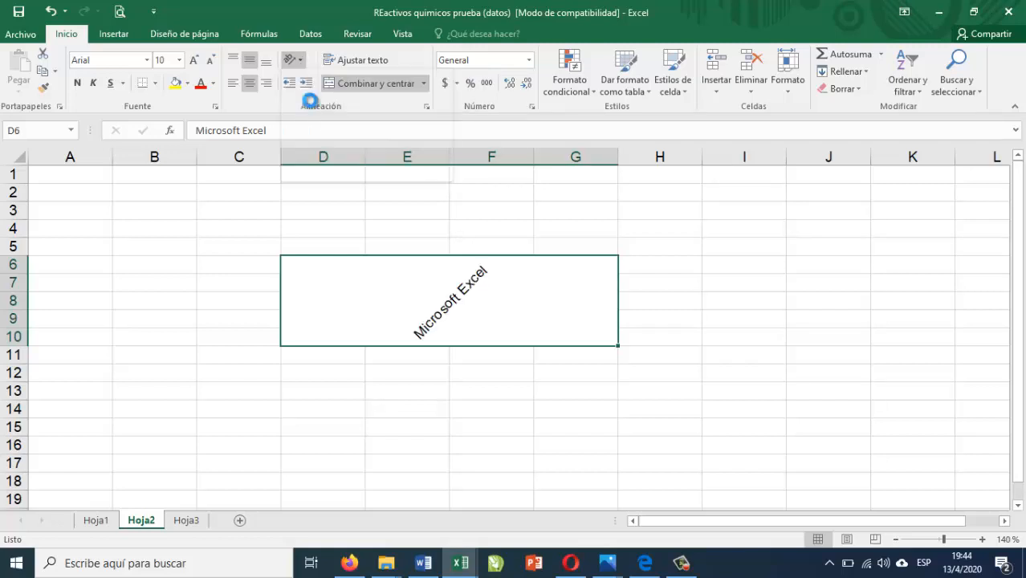
{"action": "left_click", "coordinate": [294, 60]}
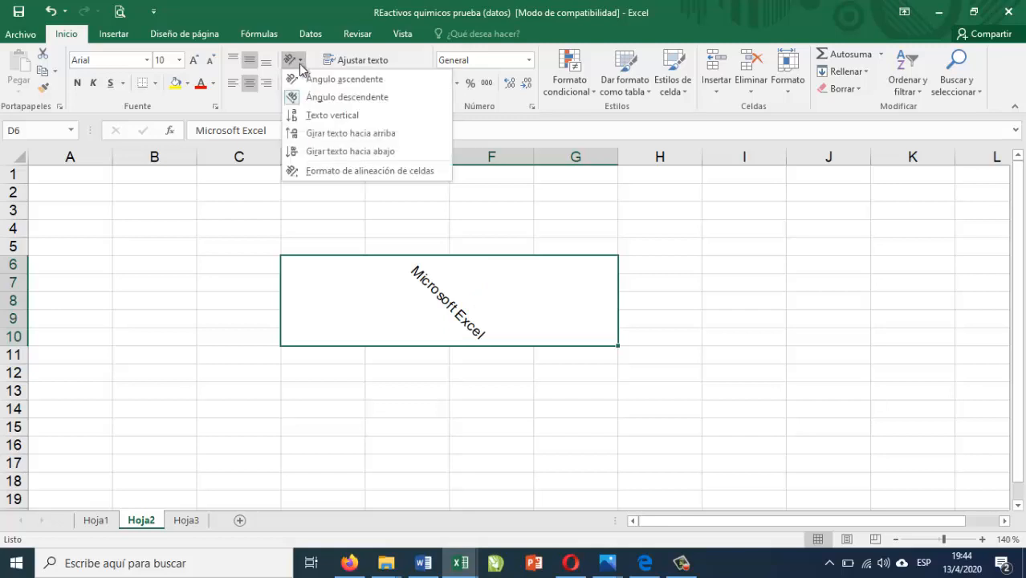
{"action": "left_click", "coordinate": [312, 115]}
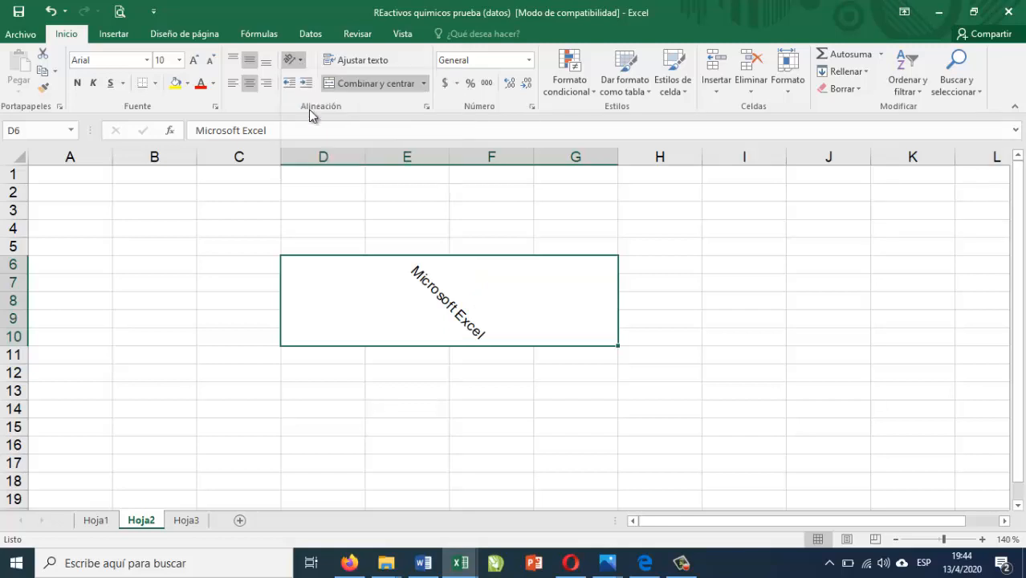
{"action": "left_click", "coordinate": [299, 61]}
{"action": "left_click", "coordinate": [318, 152]}
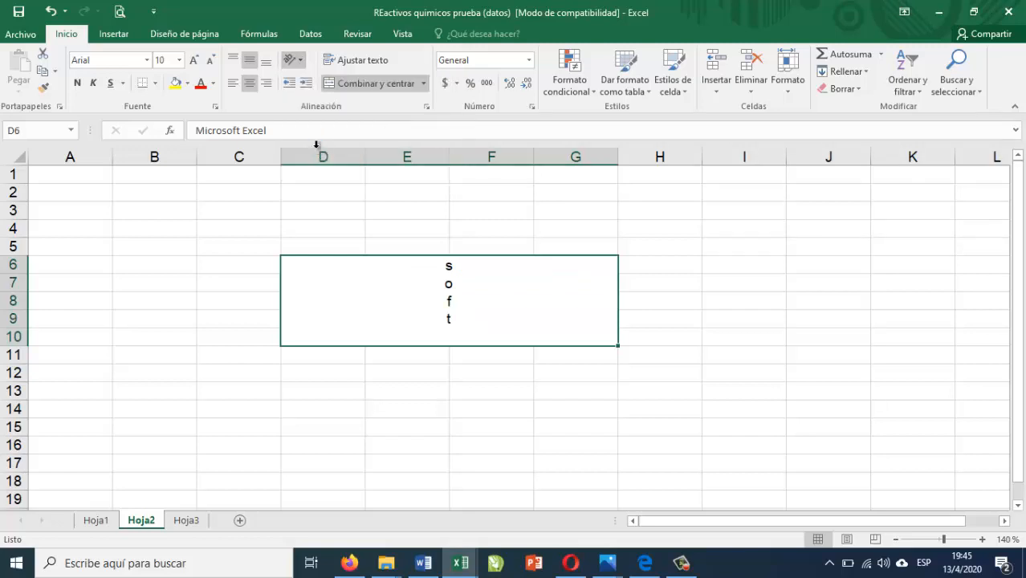
Set the merged cell's text orientation to Ángulo ascendente
{"action": "left_click", "coordinate": [293, 60]}
{"action": "left_click", "coordinate": [308, 79]}
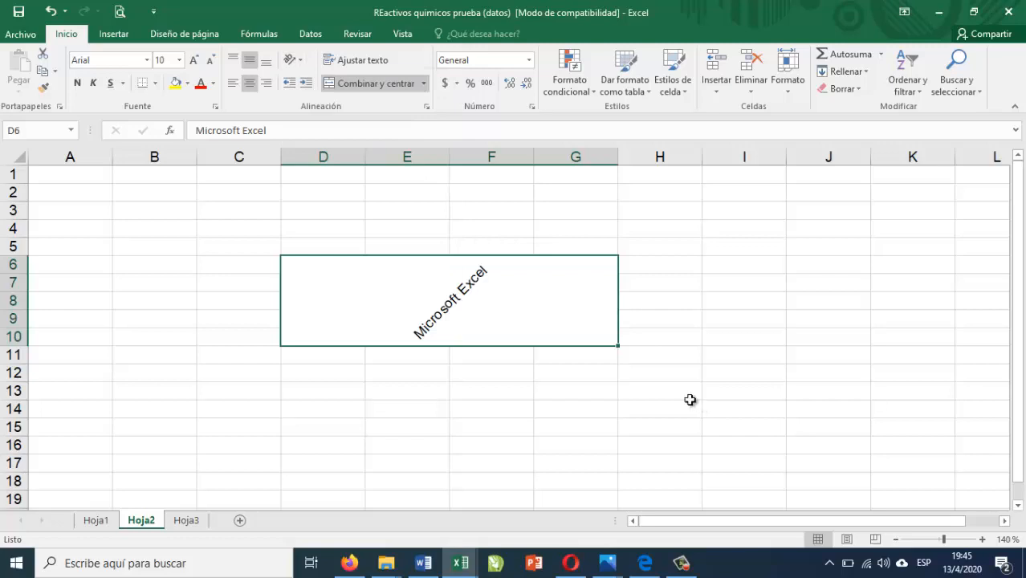
Set the orientation of the merged cell's text to 16 degrees
{"action": "left_click", "coordinate": [303, 62]}
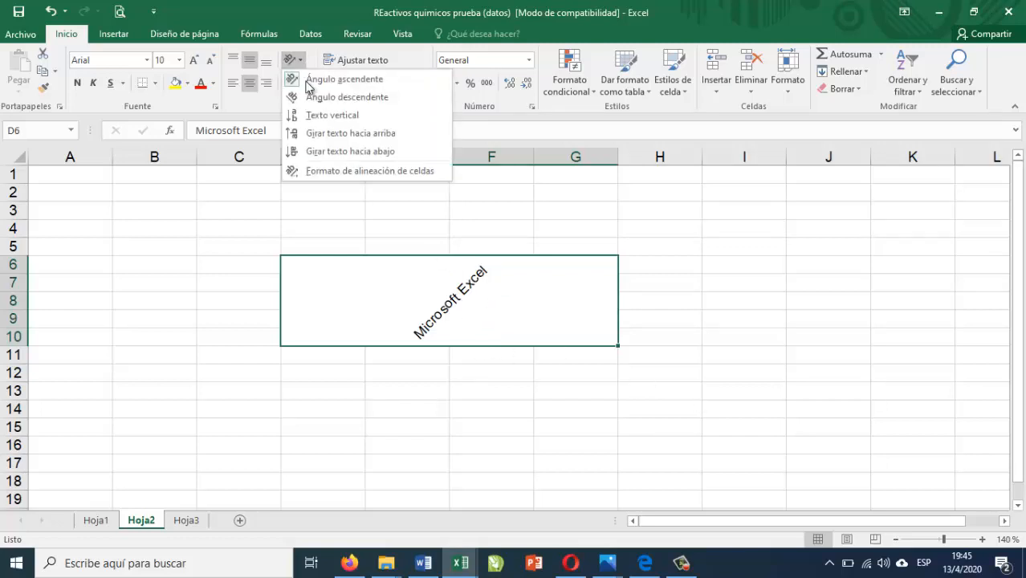
{"action": "left_click", "coordinate": [338, 171]}
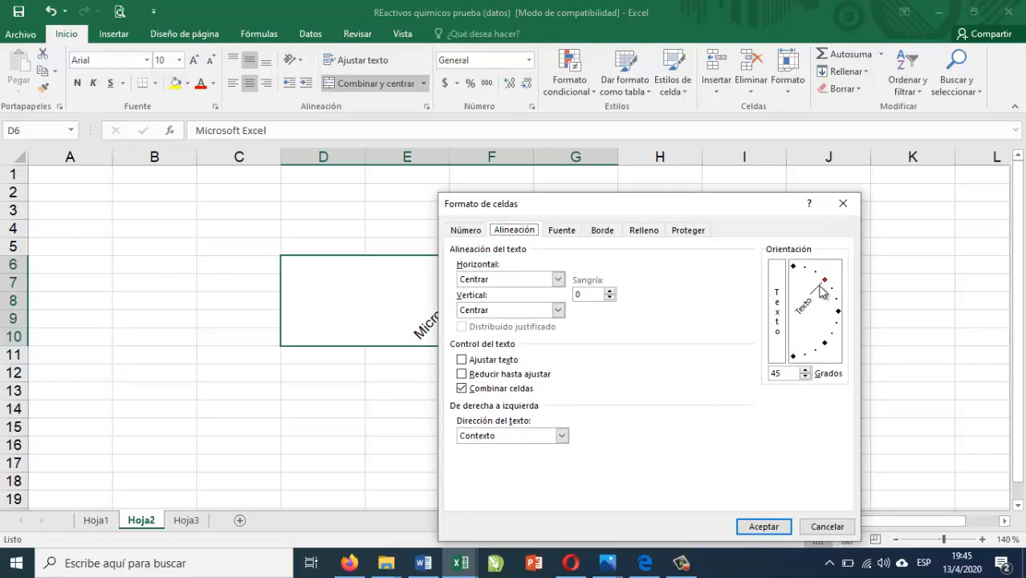
{"action": "left_click_drag", "start_coordinate": [821, 291], "coordinate": [829, 302]}
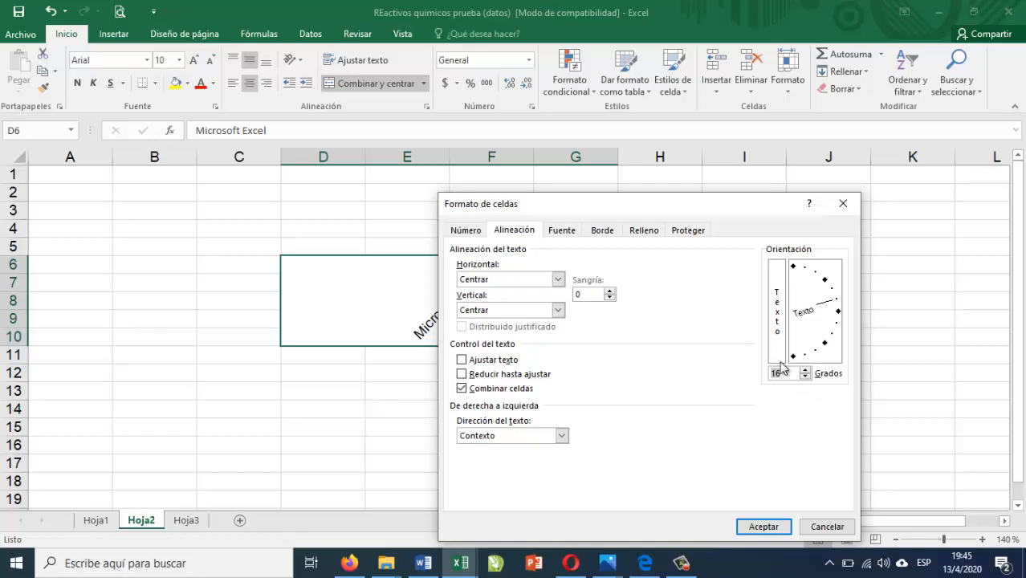
{"action": "left_click", "coordinate": [779, 528]}
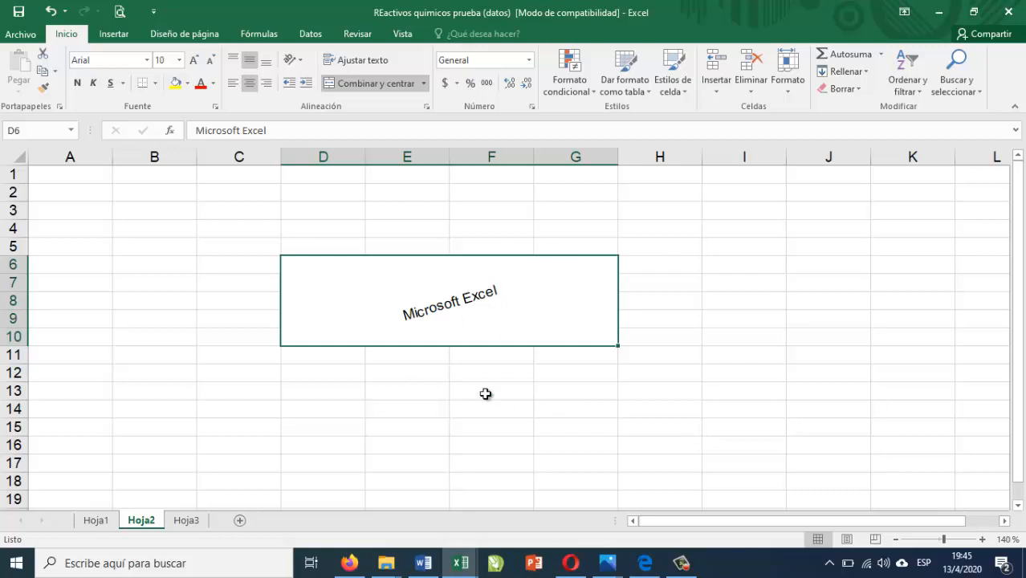
On sheet Hoja3, enter 100 in cell A1 and fill it down through A10
{"action": "left_click", "coordinate": [196, 521]}
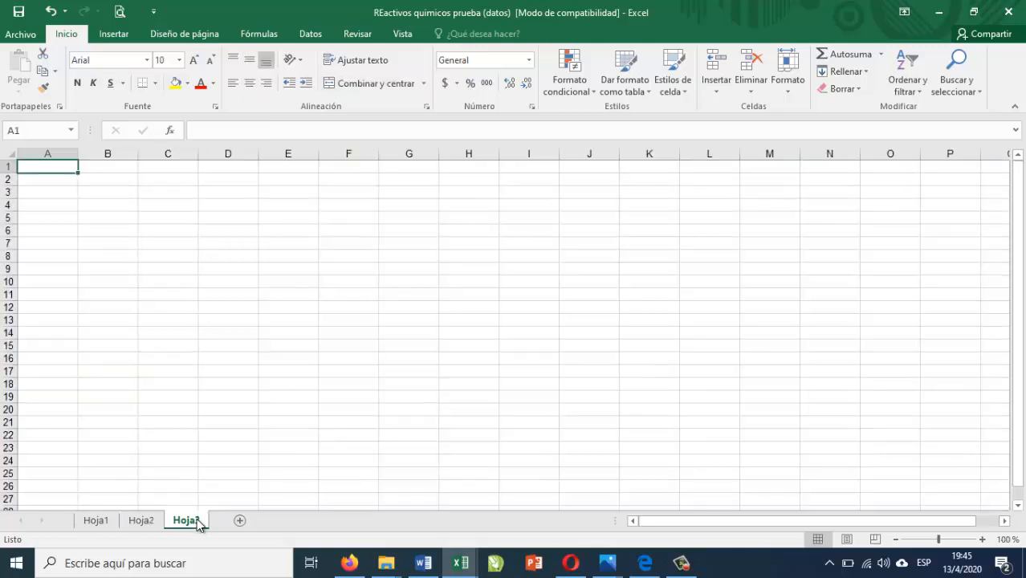
{"action": "left_click", "coordinate": [982, 540]}
{"action": "left_click", "coordinate": [983, 540]}
{"action": "left_click", "coordinate": [982, 539]}
{"action": "left_click", "coordinate": [982, 540]}
{"action": "left_click", "coordinate": [982, 540]}
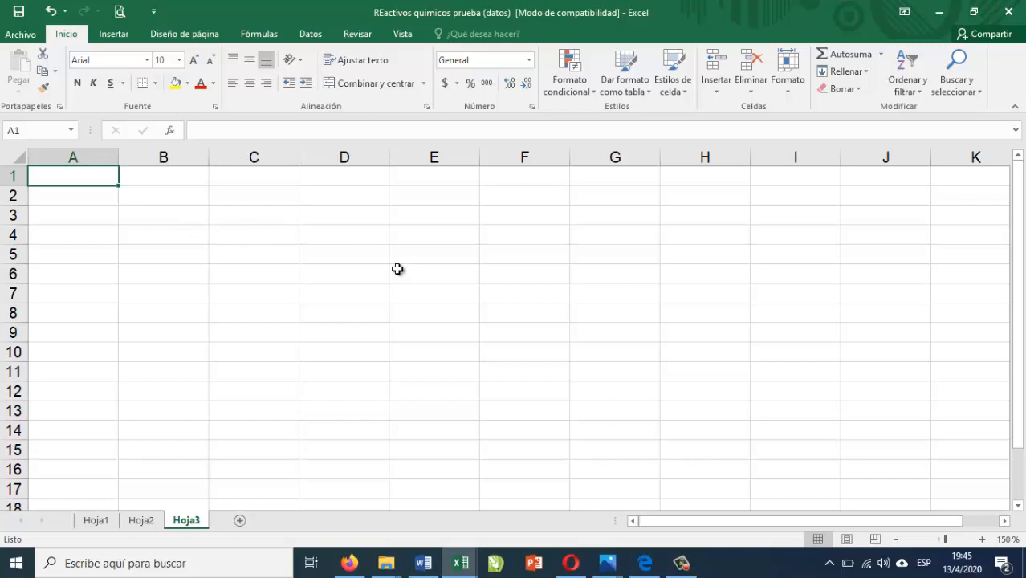
{"action": "type", "text": "100"}
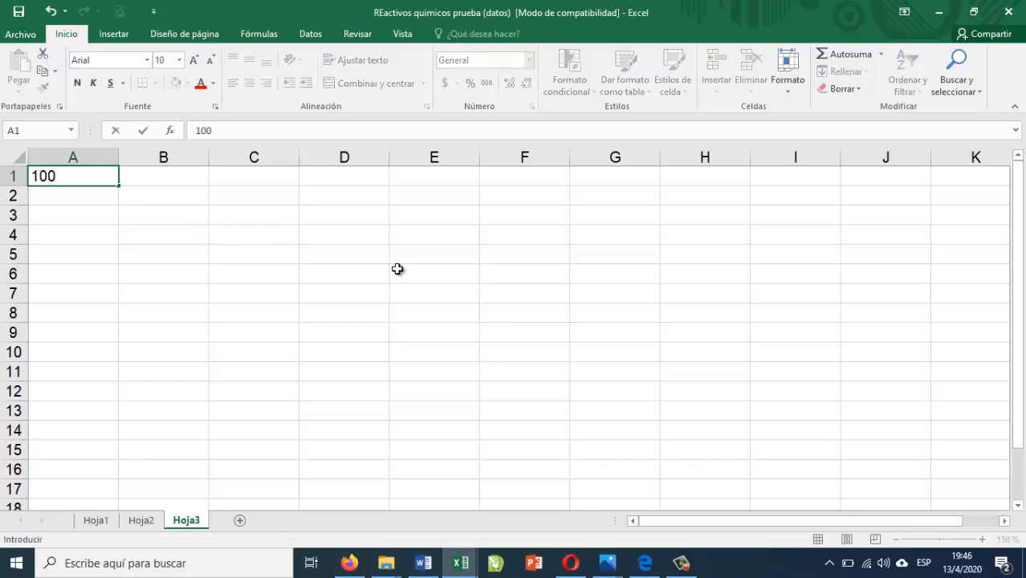
{"action": "key", "text": "Return"}
{"action": "left_click", "coordinate": [109, 177]}
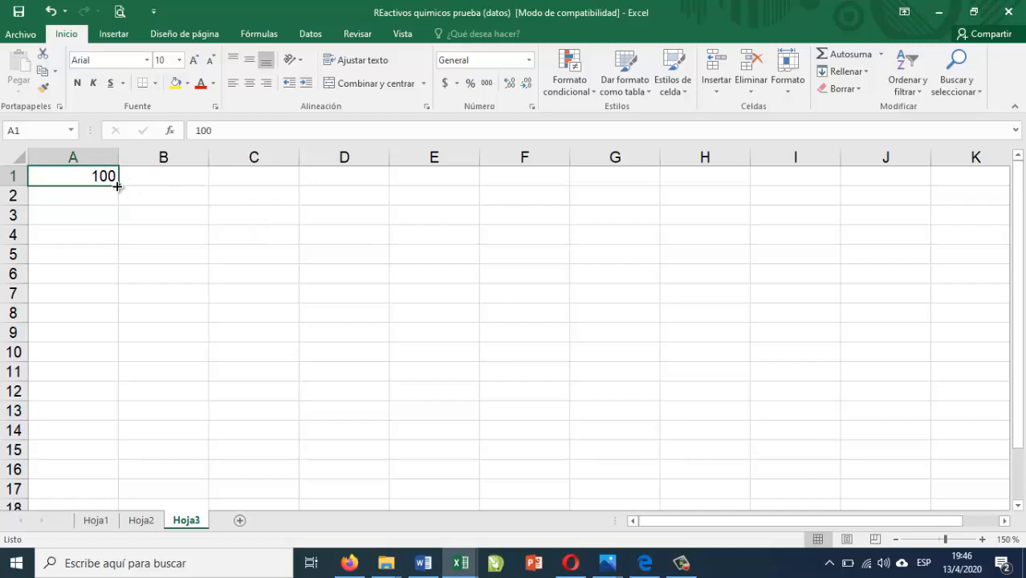
{"action": "left_click_drag", "start_coordinate": [118, 186], "coordinate": [92, 354]}
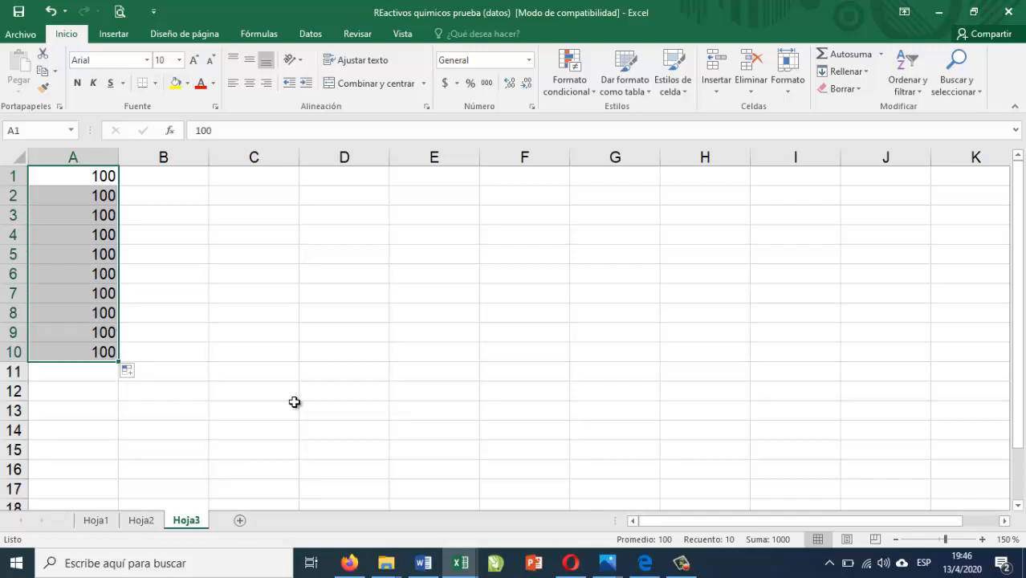
Enter 100 in cell B1 and 101 in cell B2
{"action": "left_click", "coordinate": [190, 179]}
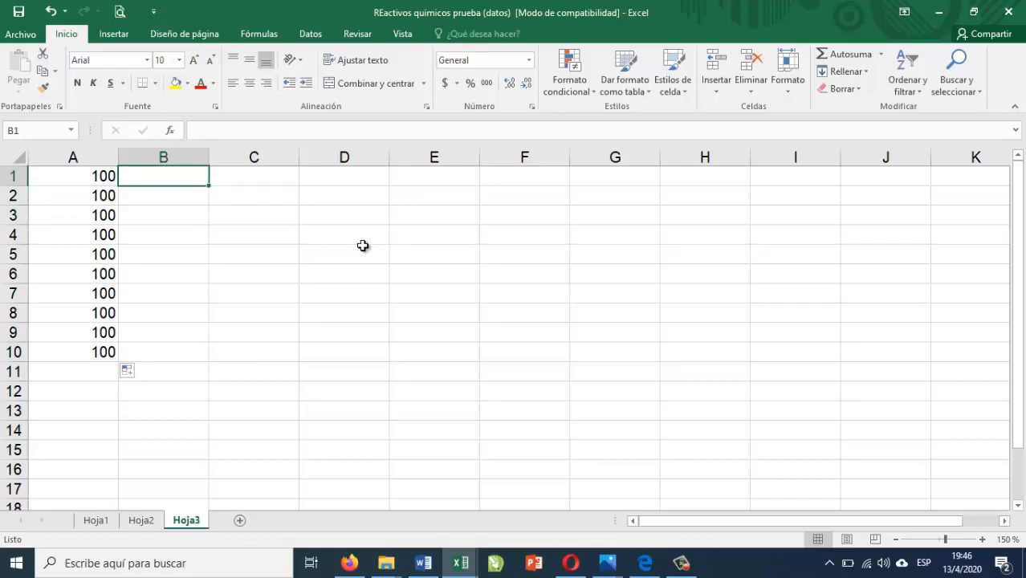
{"action": "type", "text": "100"}
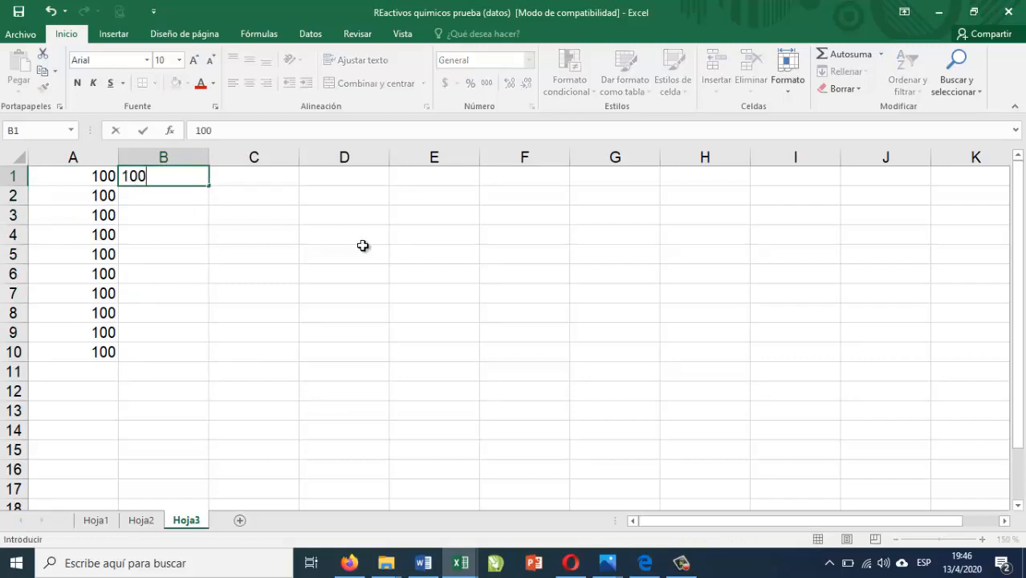
{"action": "key", "text": "Return"}
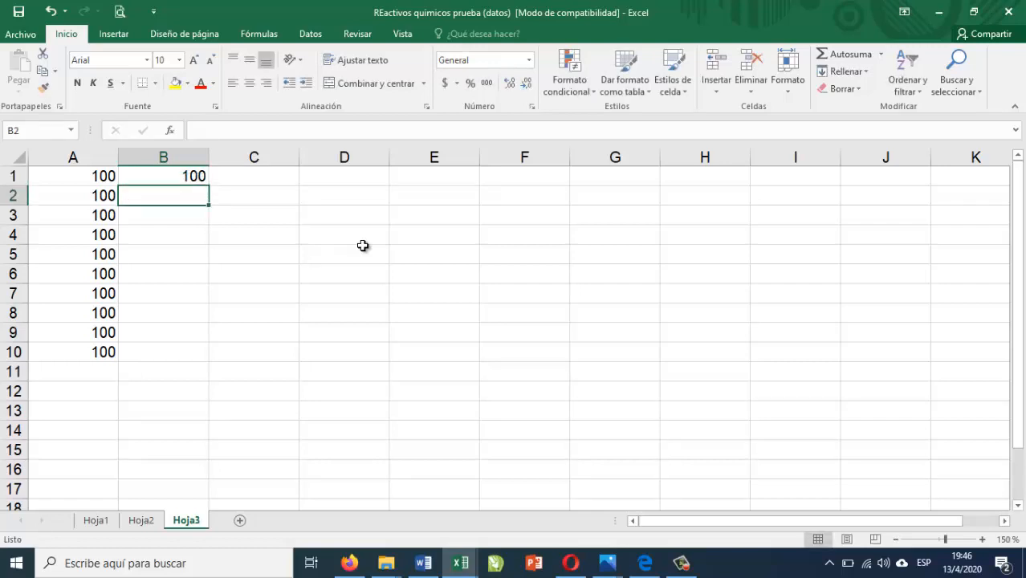
{"action": "type", "text": "10"}
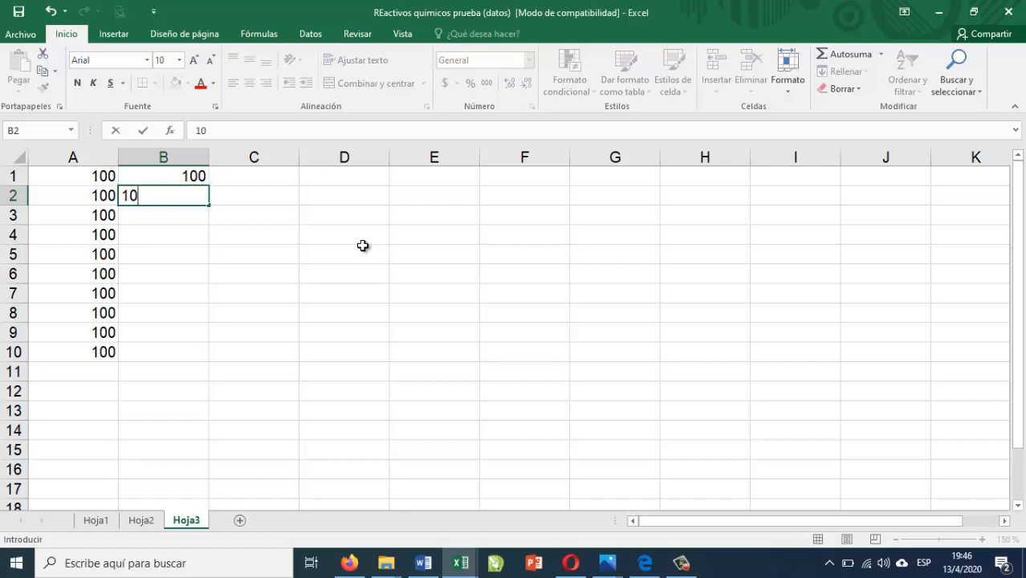
{"action": "type", "text": "1"}
{"action": "key", "text": "Return"}
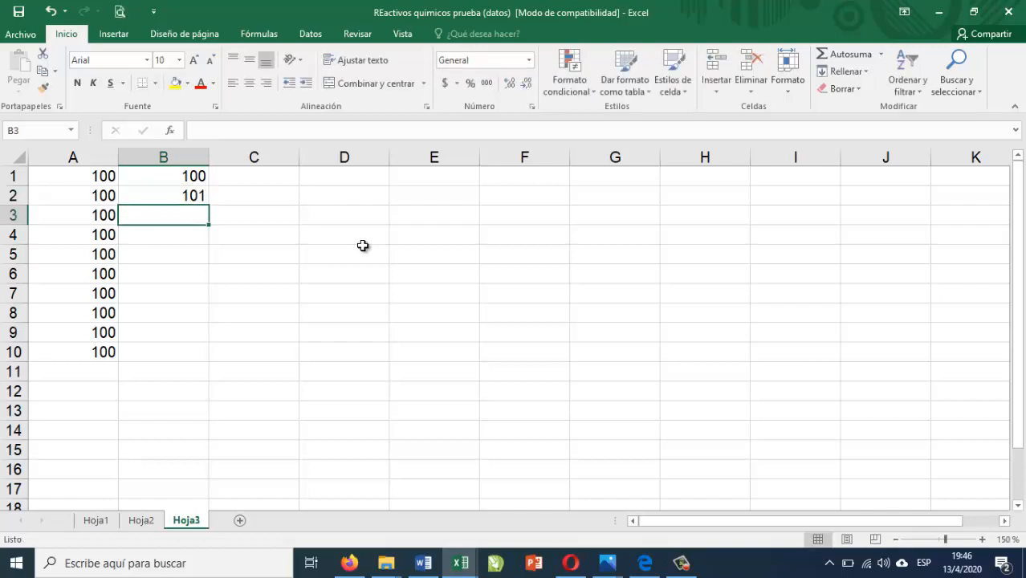
Extend the number series from B1:B2 down through cell B10
{"action": "left_click", "coordinate": [173, 177]}
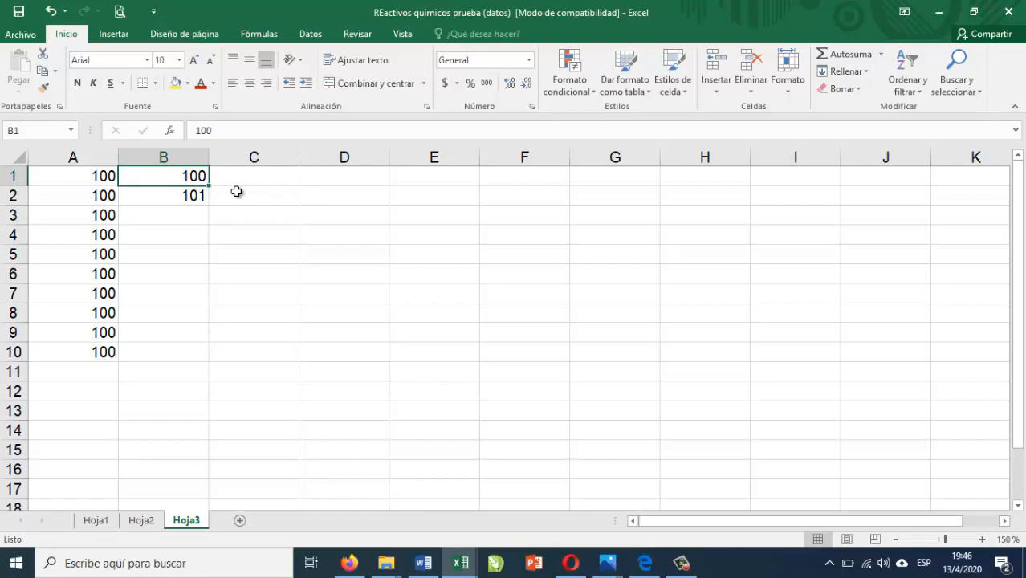
{"action": "left_click_drag", "start_coordinate": [178, 178], "coordinate": [177, 192]}
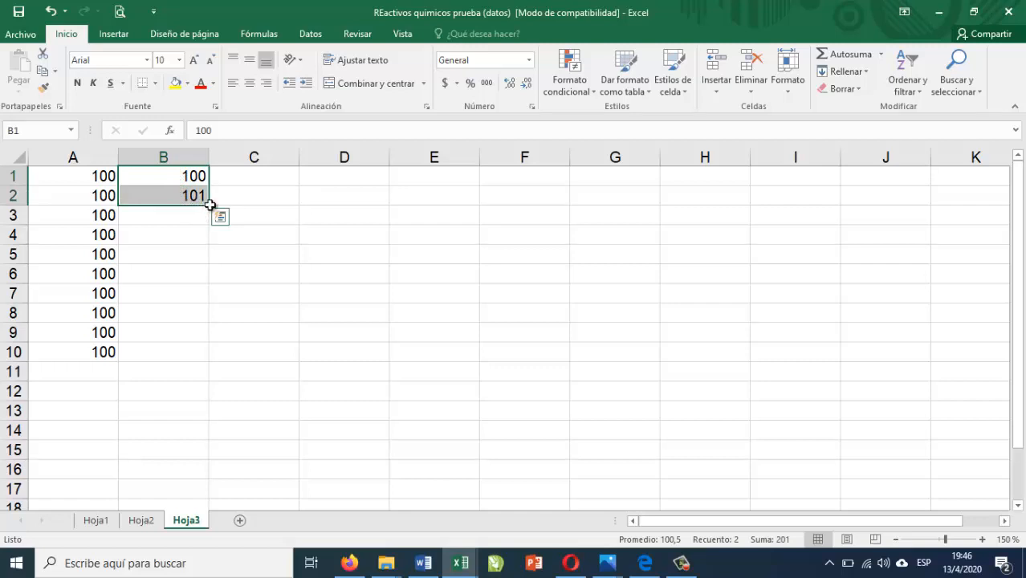
{"action": "left_click", "coordinate": [274, 190]}
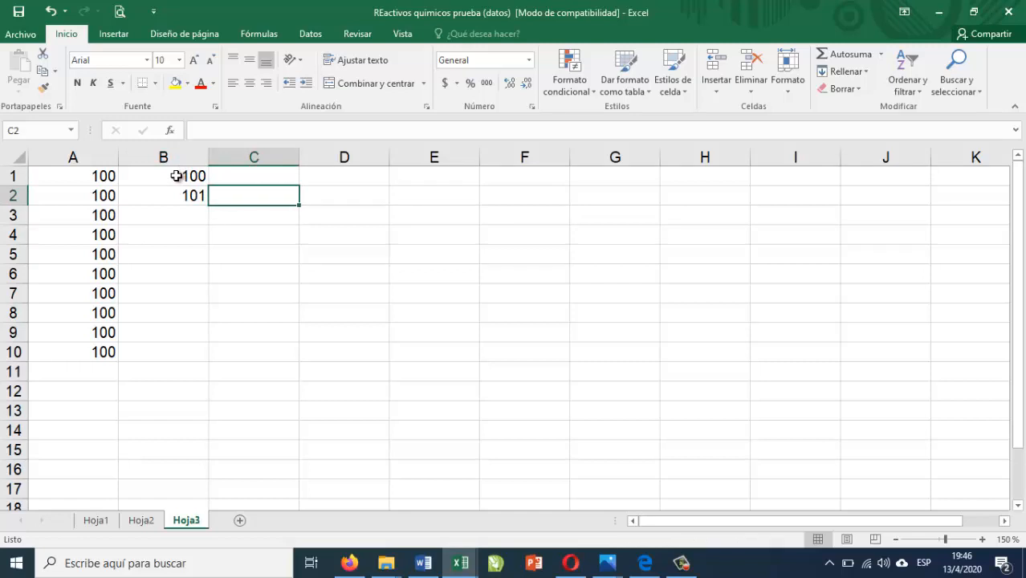
{"action": "left_click_drag", "start_coordinate": [176, 176], "coordinate": [177, 195]}
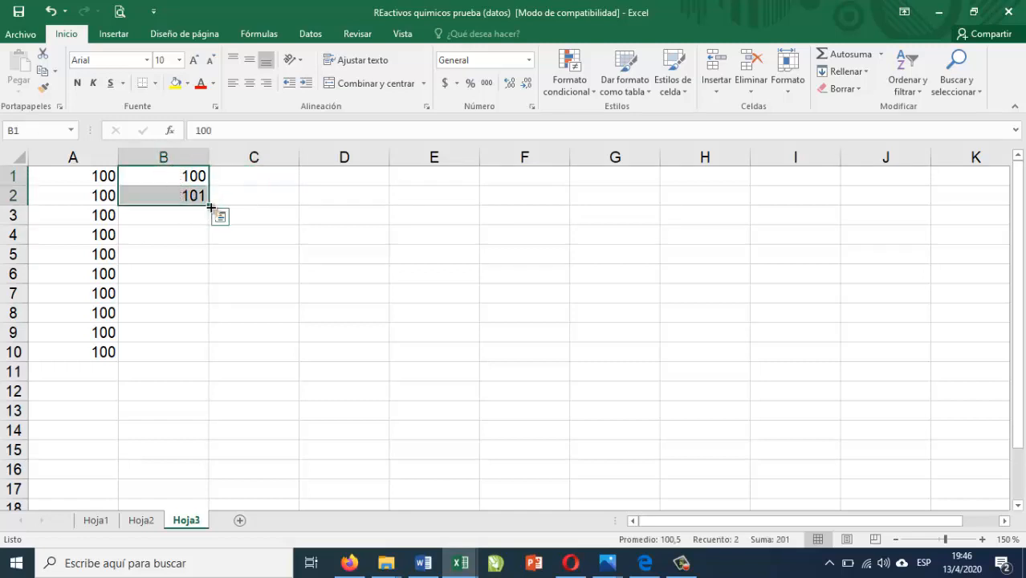
{"action": "left_click", "coordinate": [263, 182]}
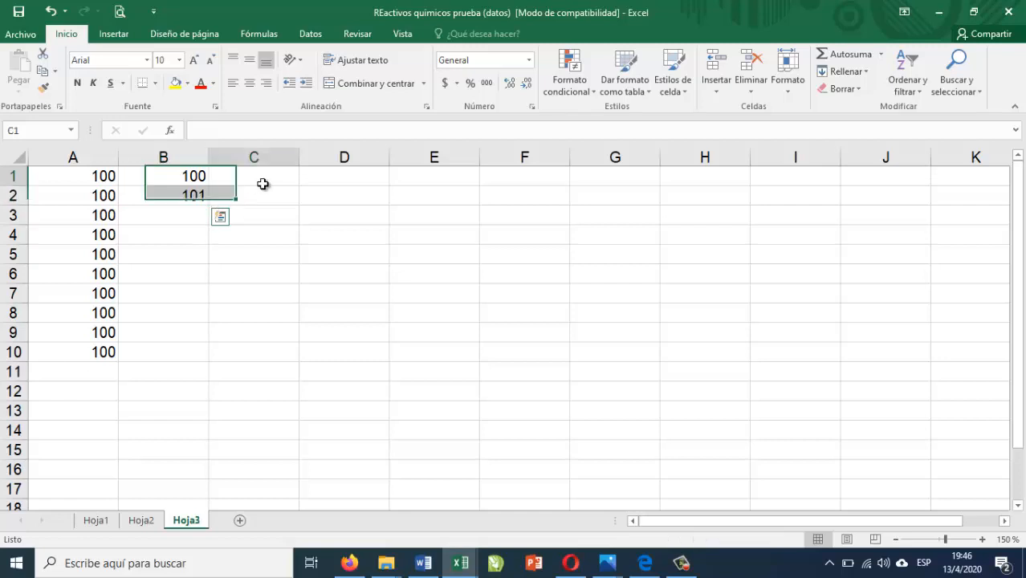
{"action": "left_click_drag", "start_coordinate": [195, 175], "coordinate": [191, 363]}
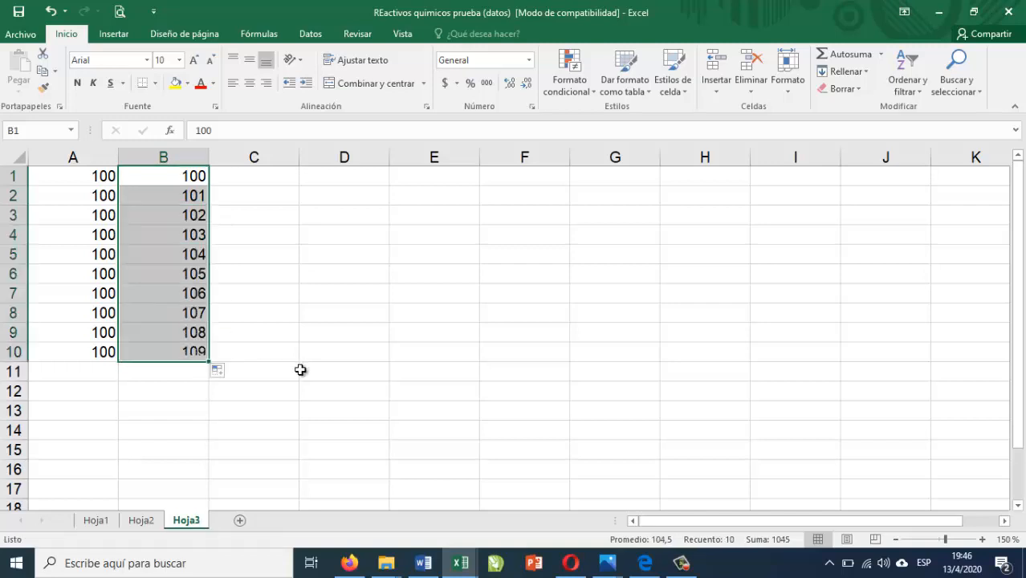
{"action": "left_click", "coordinate": [309, 388]}
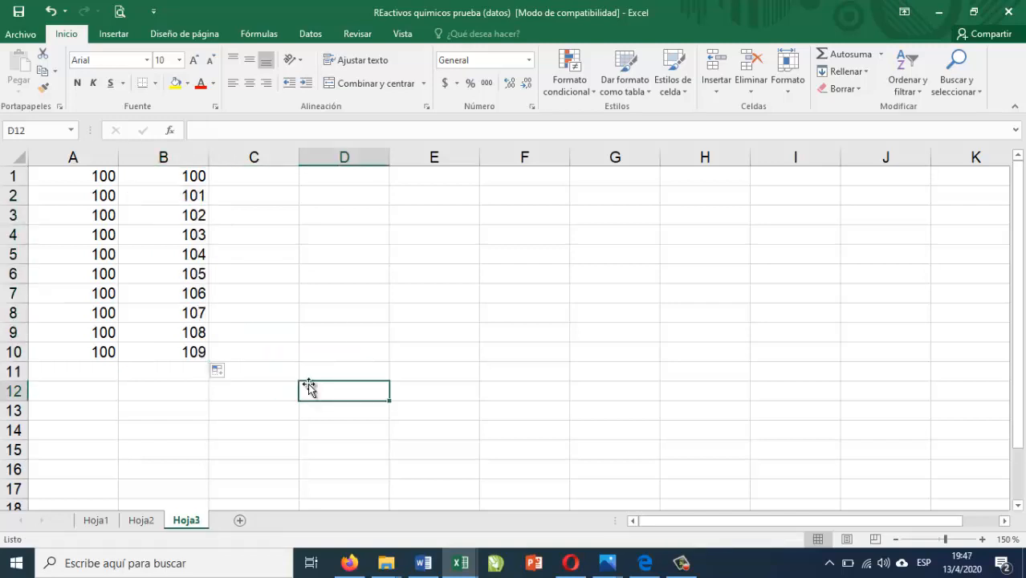
{"action": "left_click", "coordinate": [79, 182]}
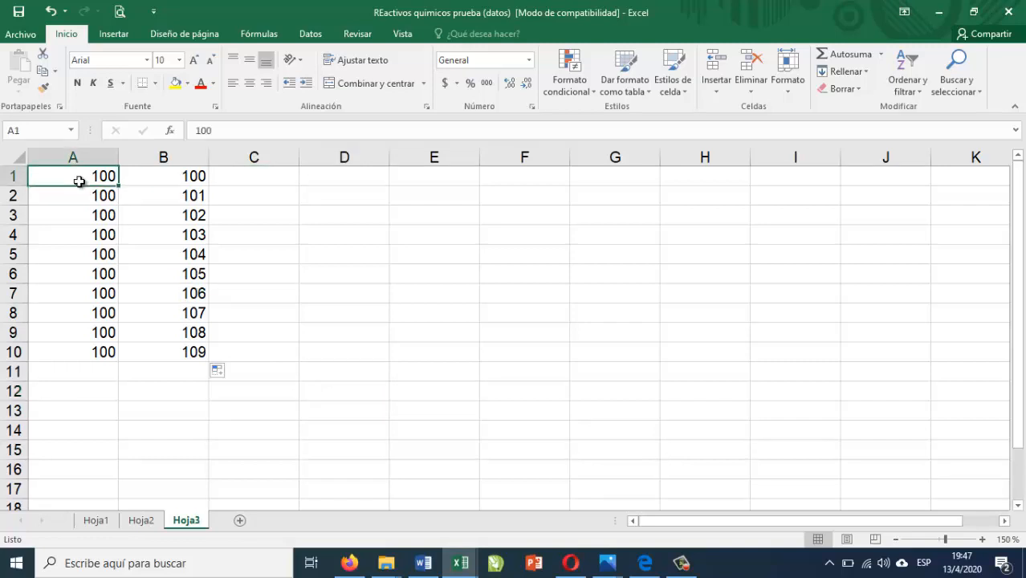
{"action": "left_click", "coordinate": [192, 177]}
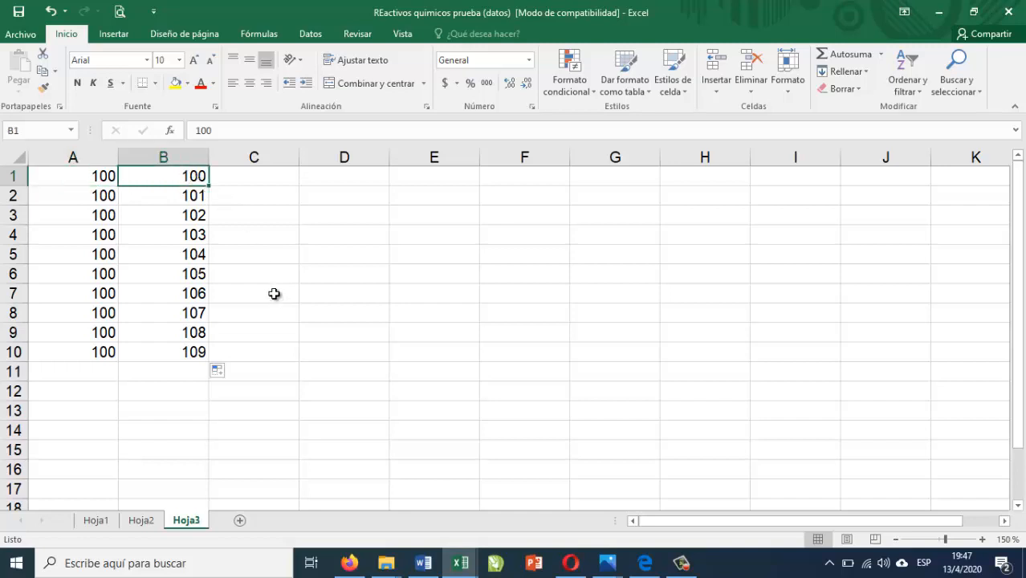
{"action": "left_click", "coordinate": [169, 201]}
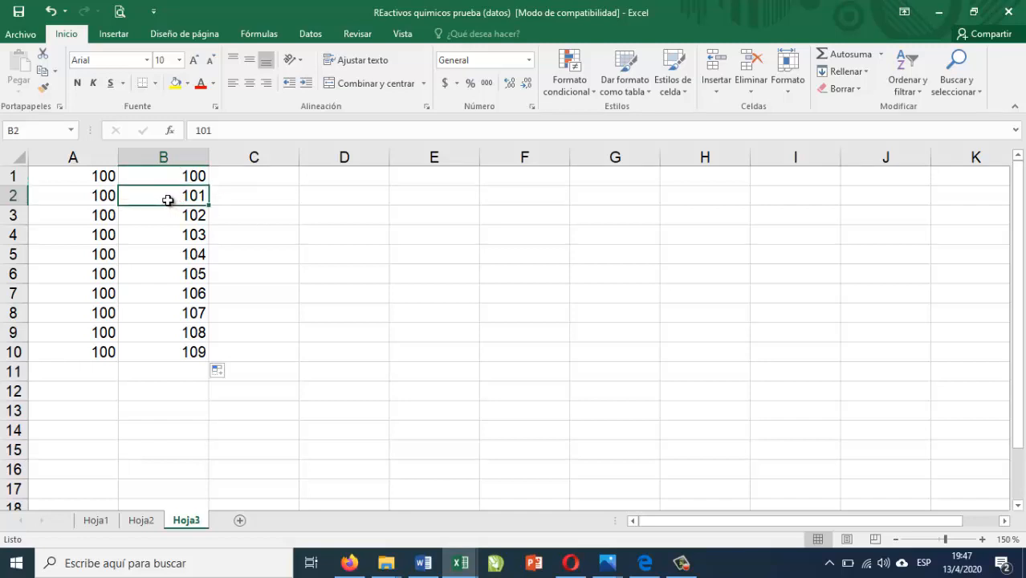
{"action": "left_click", "coordinate": [177, 179]}
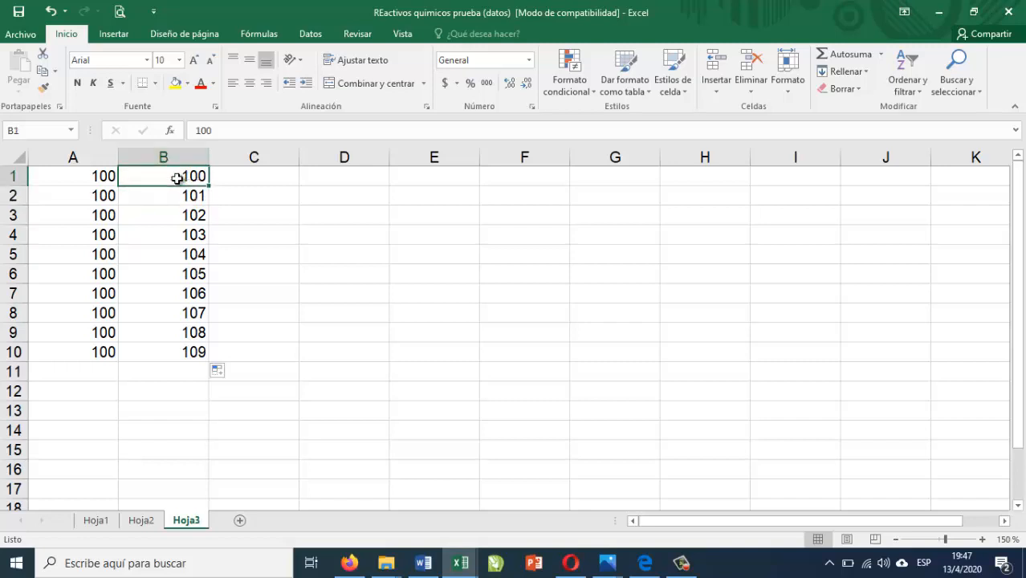
Enter 0 in C1 and 3 in C2, and extend the series down through C10
{"action": "left_click", "coordinate": [286, 178]}
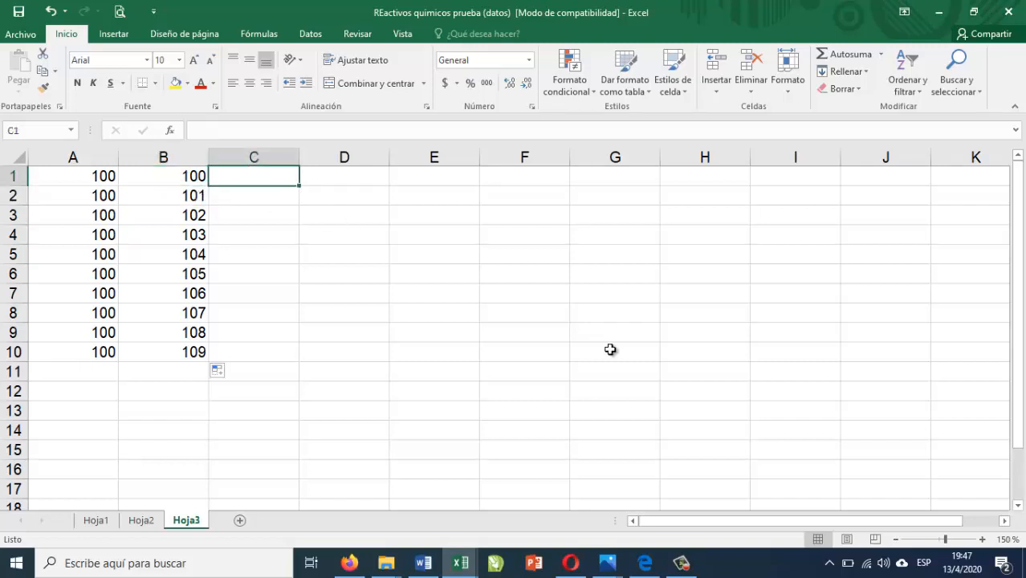
{"action": "type", "text": "0"}
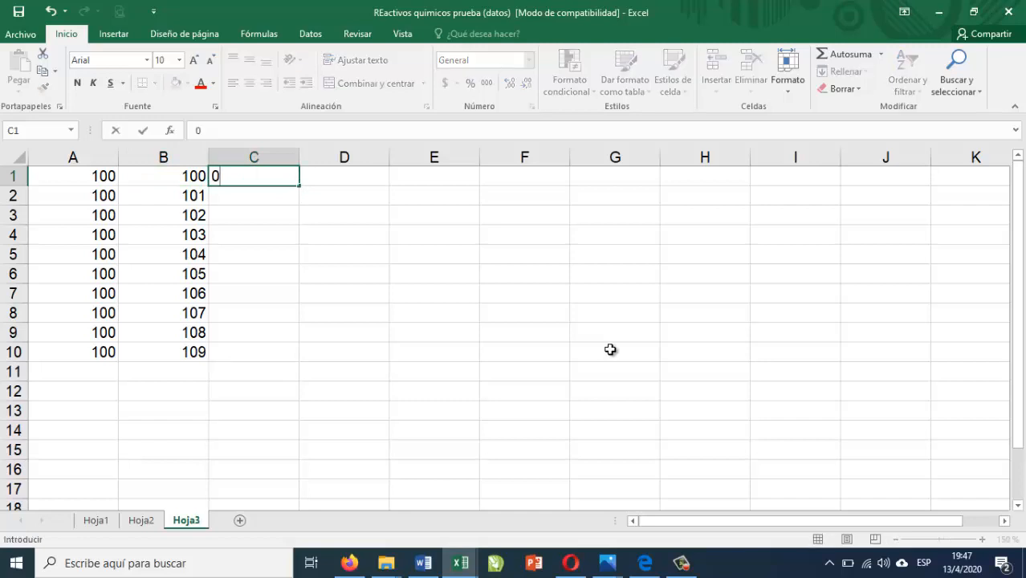
{"action": "key", "text": "Return"}
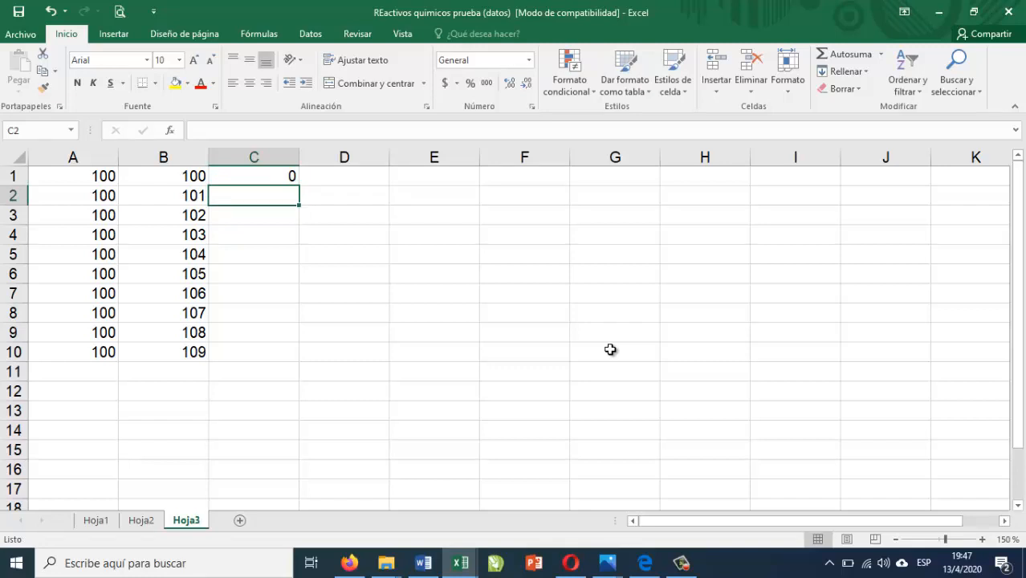
{"action": "type", "text": "3"}
{"action": "key", "text": "Return"}
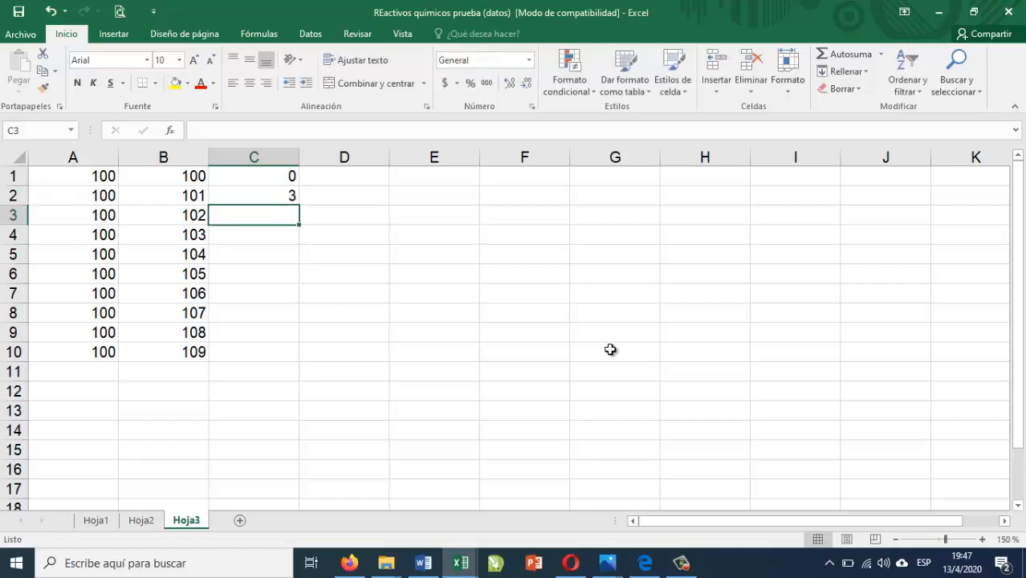
{"action": "left_click_drag", "start_coordinate": [290, 173], "coordinate": [268, 356]}
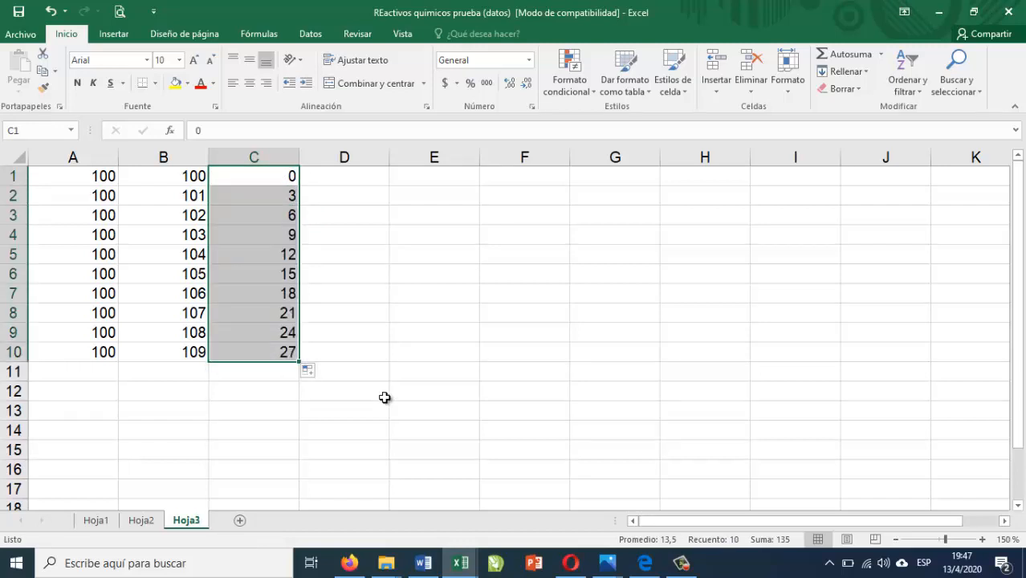
{"action": "left_click", "coordinate": [384, 397]}
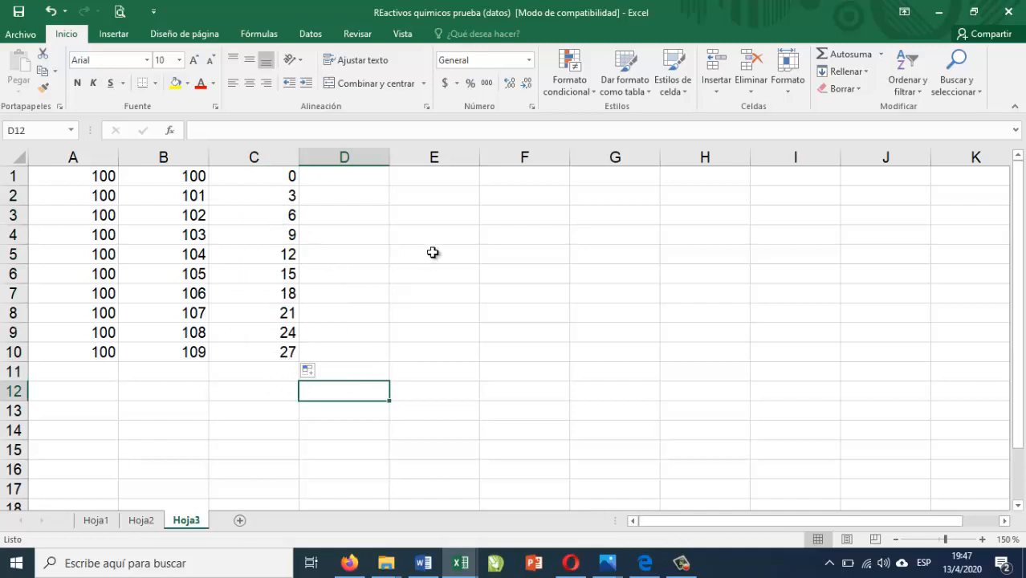
Enter 5 in cell D1 and 10 in cell D2
{"action": "left_click", "coordinate": [368, 181]}
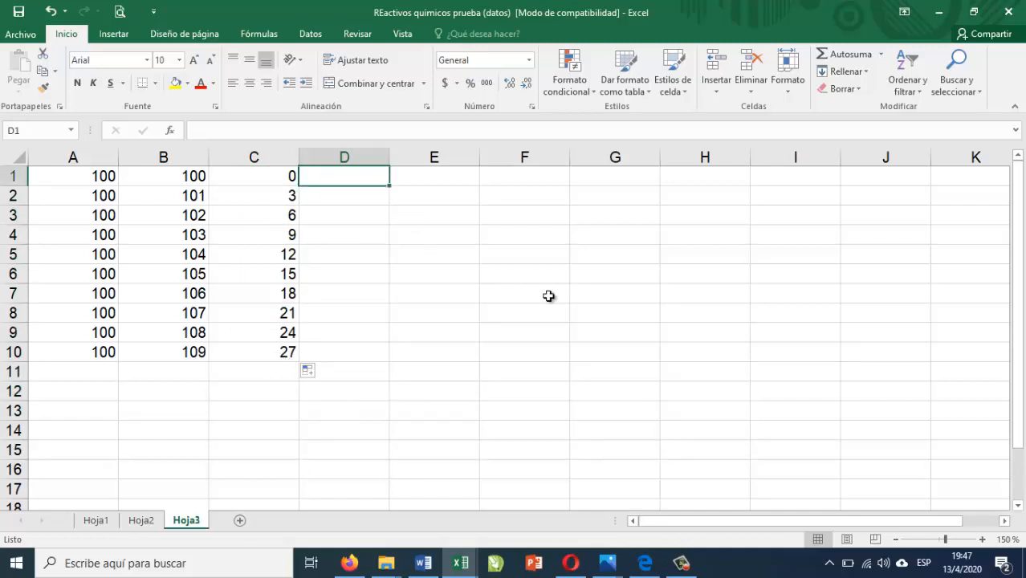
{"action": "type", "text": "5"}
{"action": "key", "text": "Return"}
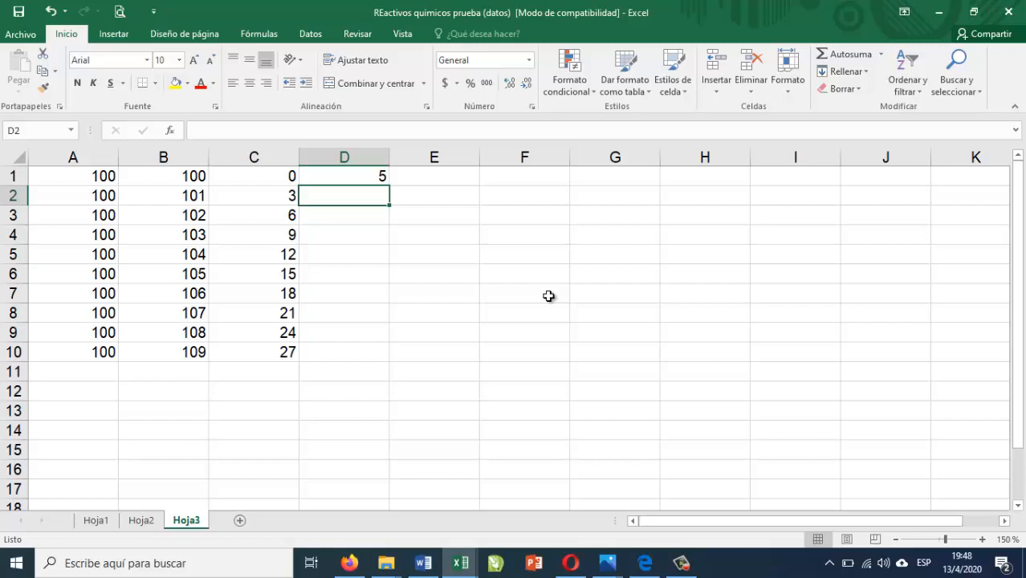
{"action": "type", "text": "1"}
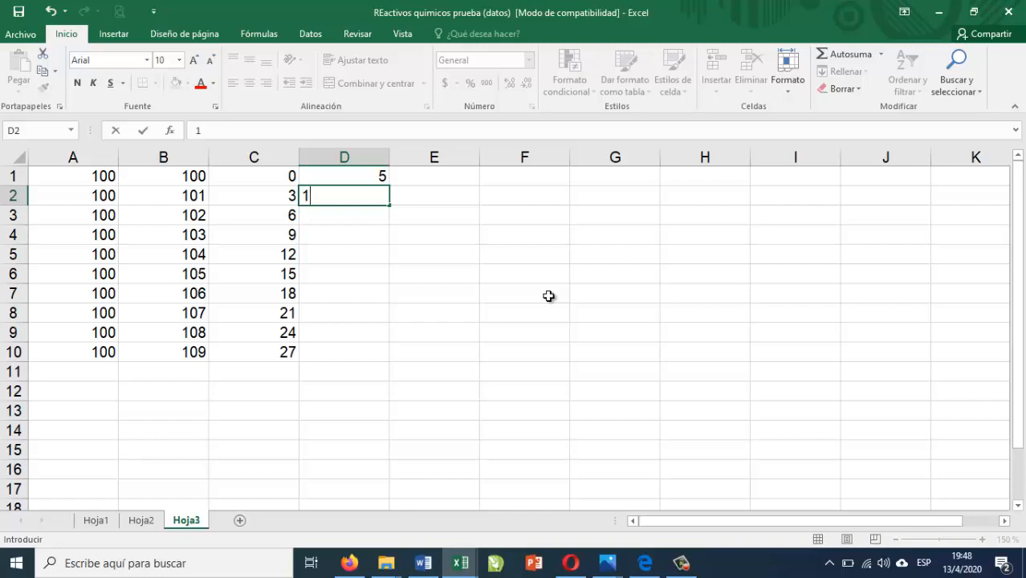
{"action": "type", "text": "0"}
{"action": "key", "text": "Return"}
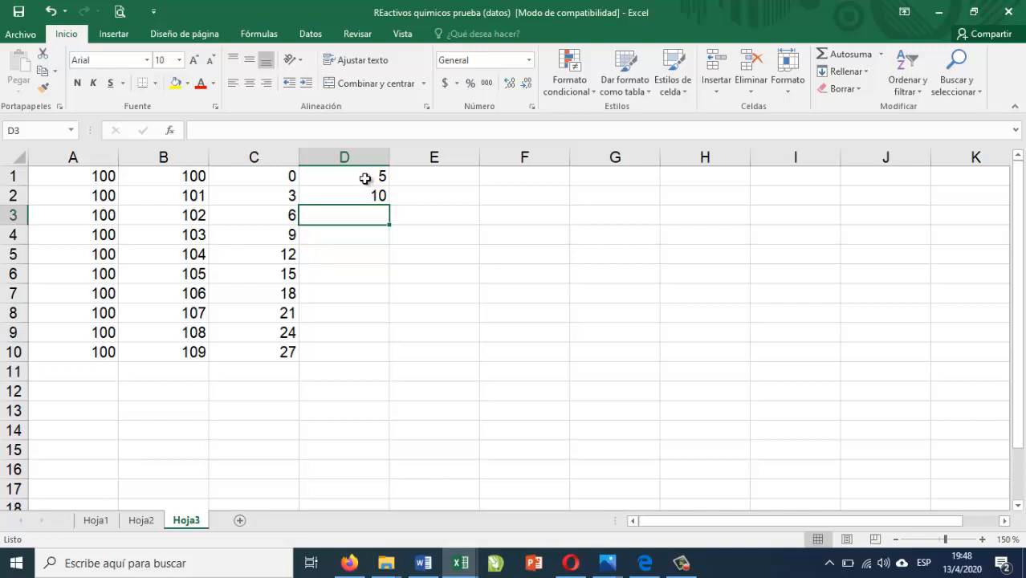
Extend the number series from D1:D2 down through cell D10
{"action": "left_click_drag", "start_coordinate": [365, 178], "coordinate": [367, 210]}
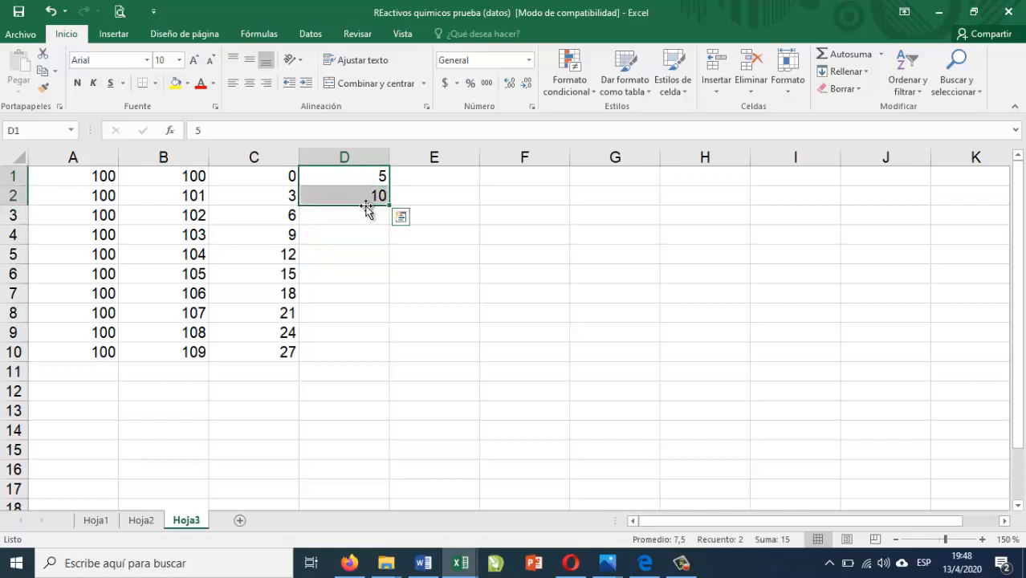
{"action": "left_click", "coordinate": [450, 177]}
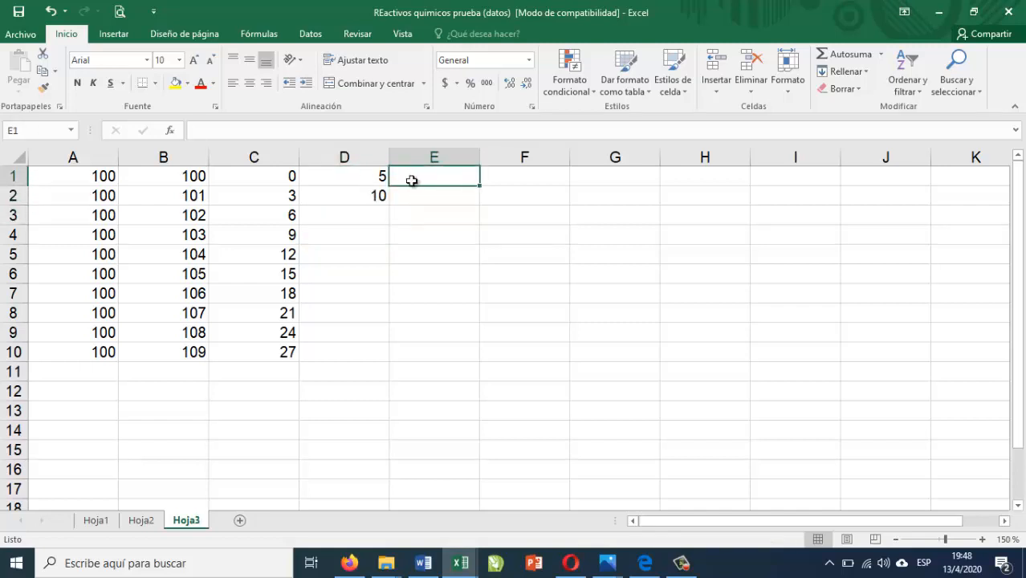
{"action": "left_click_drag", "start_coordinate": [374, 177], "coordinate": [366, 362]}
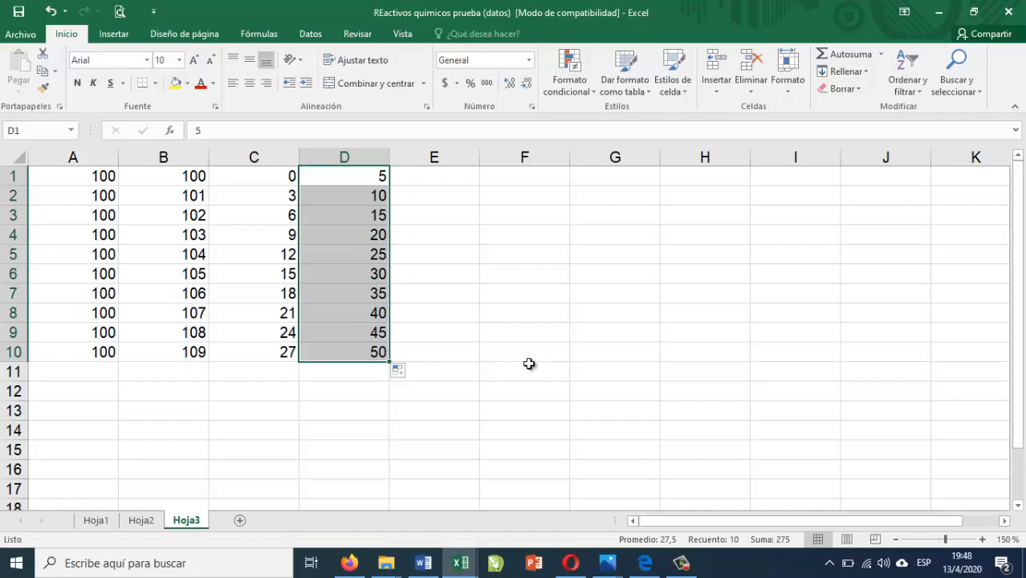
{"action": "left_click", "coordinate": [529, 368]}
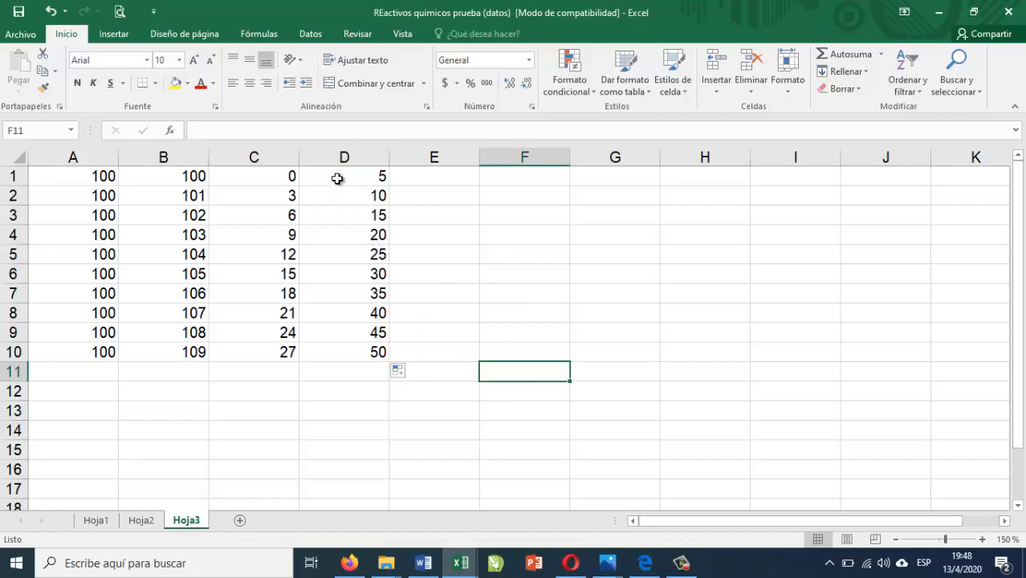
{"action": "left_click", "coordinate": [94, 175]}
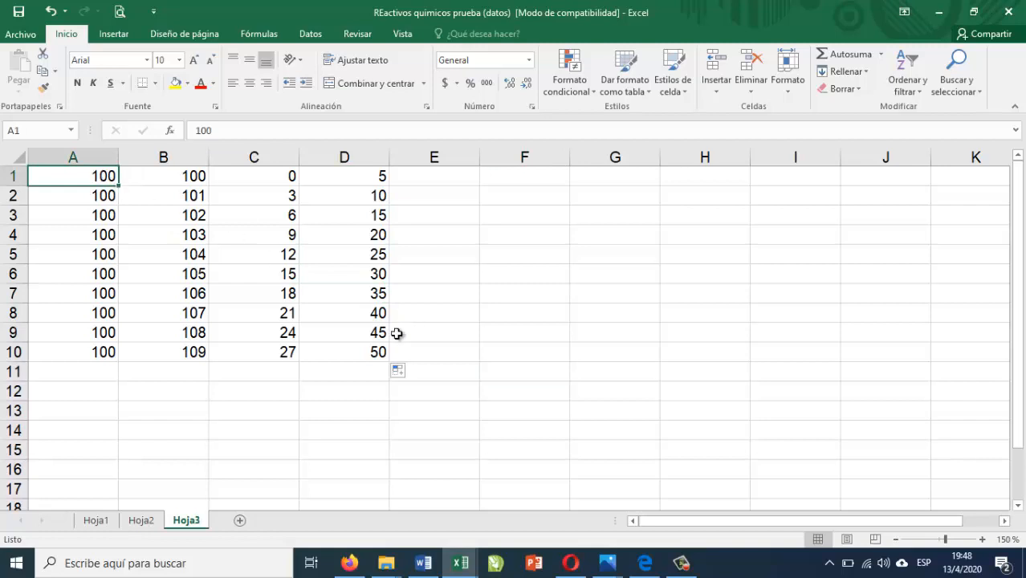
{"action": "left_click", "coordinate": [370, 352]}
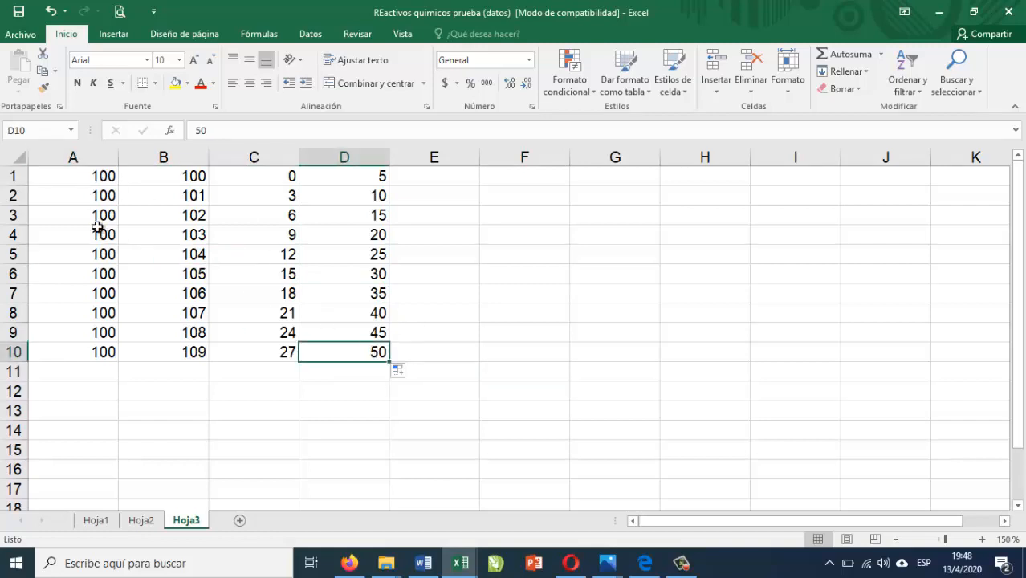
Format cells A1:A10 as accounting currency with the $ Español (Argentina) symbol
{"action": "left_click_drag", "start_coordinate": [82, 173], "coordinate": [85, 346]}
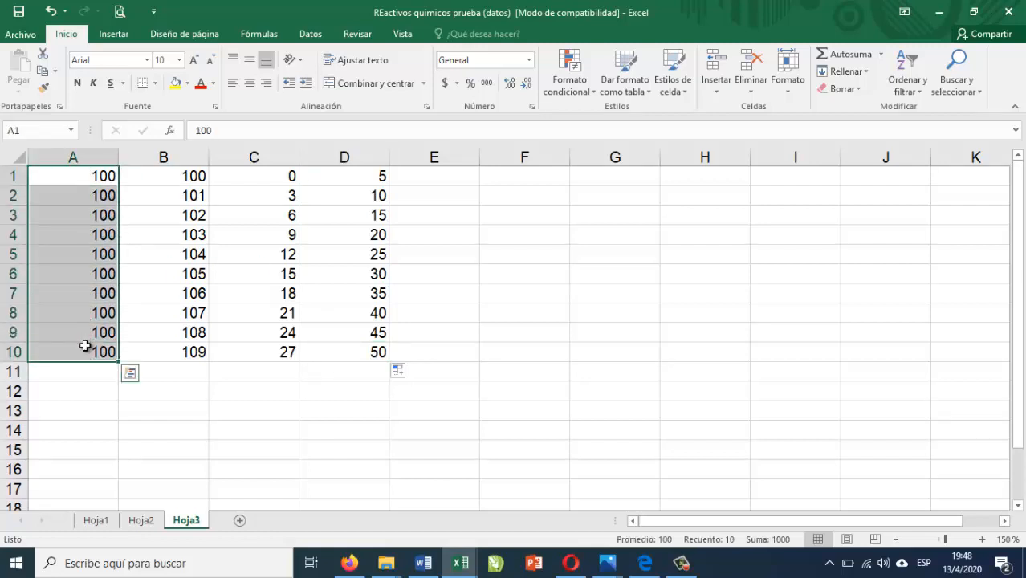
{"action": "left_click", "coordinate": [447, 83]}
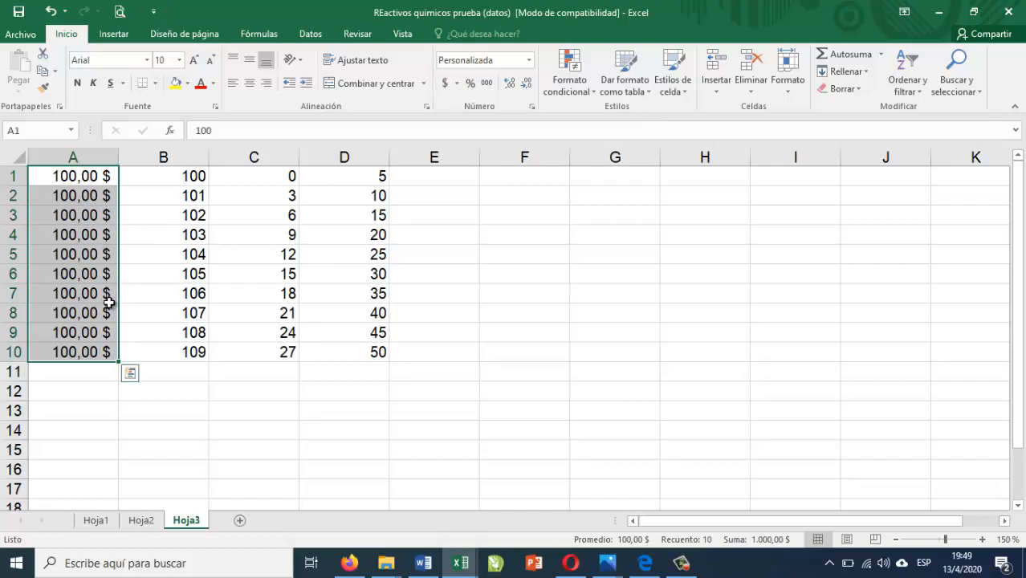
{"action": "left_click", "coordinate": [457, 83]}
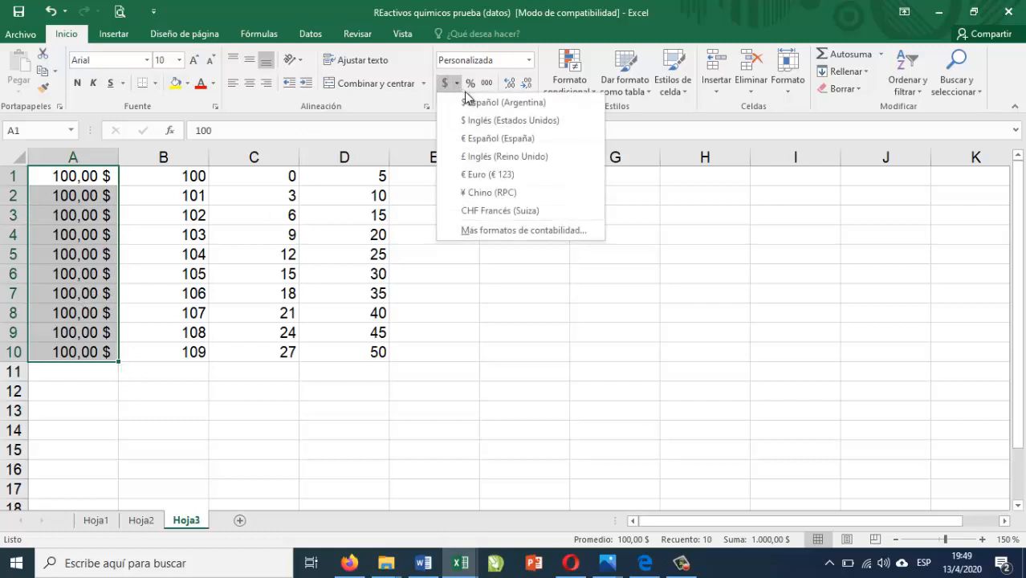
{"action": "left_click", "coordinate": [474, 102]}
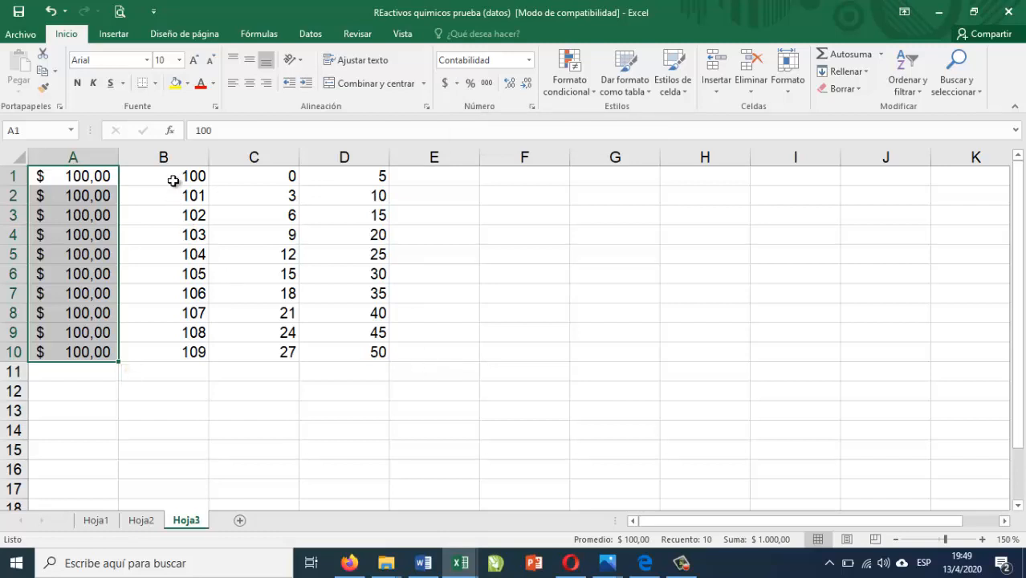
Increase the decimals shown in cells B1:B10 to three places
{"action": "left_click_drag", "start_coordinate": [173, 181], "coordinate": [192, 359]}
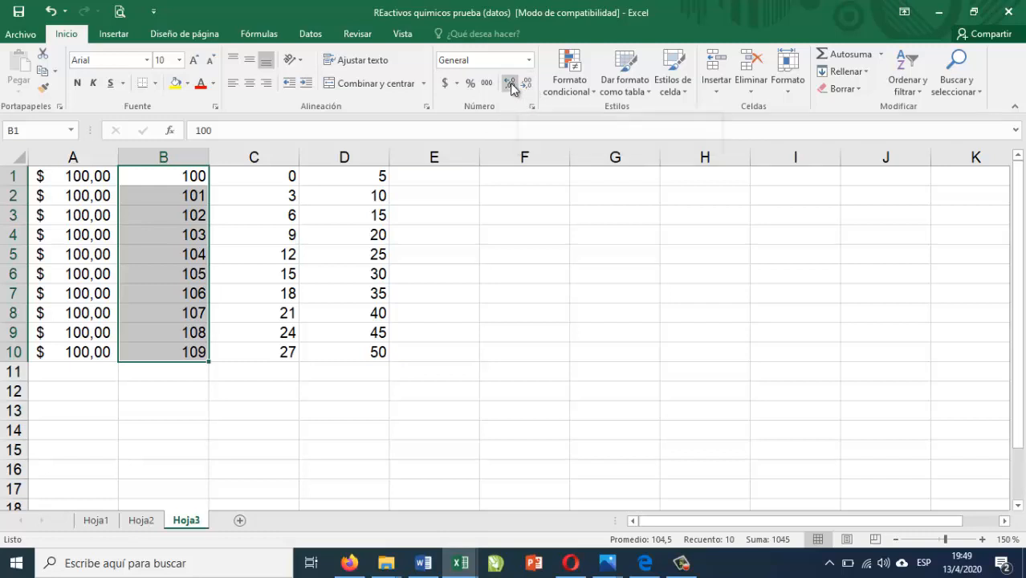
{"action": "left_click", "coordinate": [510, 84]}
{"action": "left_click", "coordinate": [510, 84]}
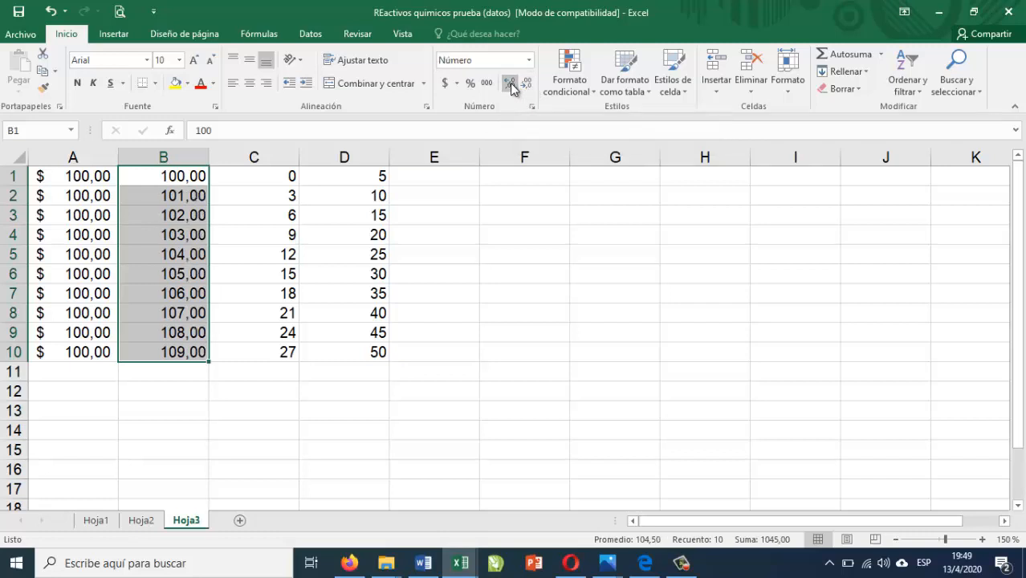
{"action": "left_click", "coordinate": [510, 84]}
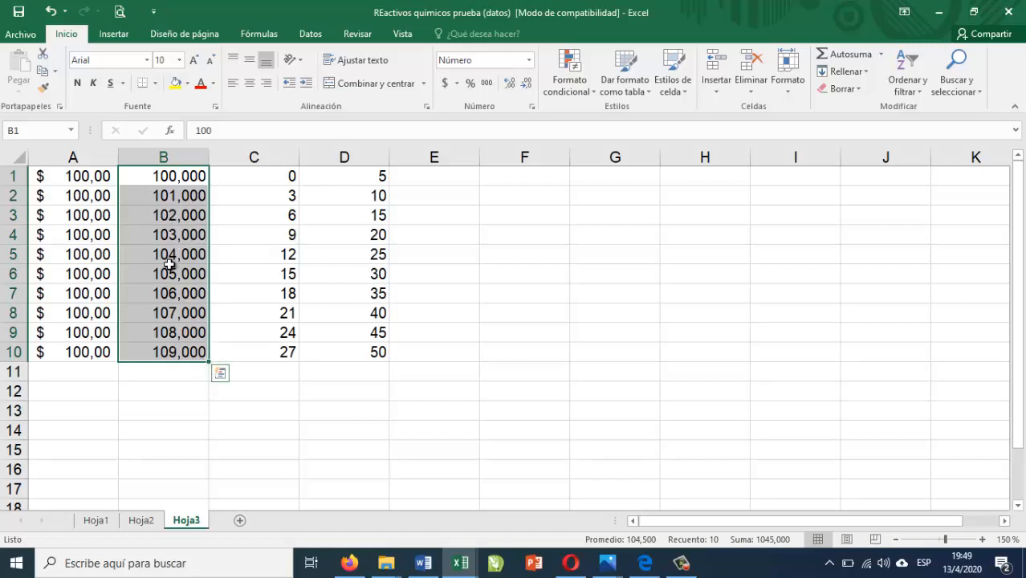
Enter the decimal number 10,564 in cell F1
{"action": "left_click", "coordinate": [529, 182]}
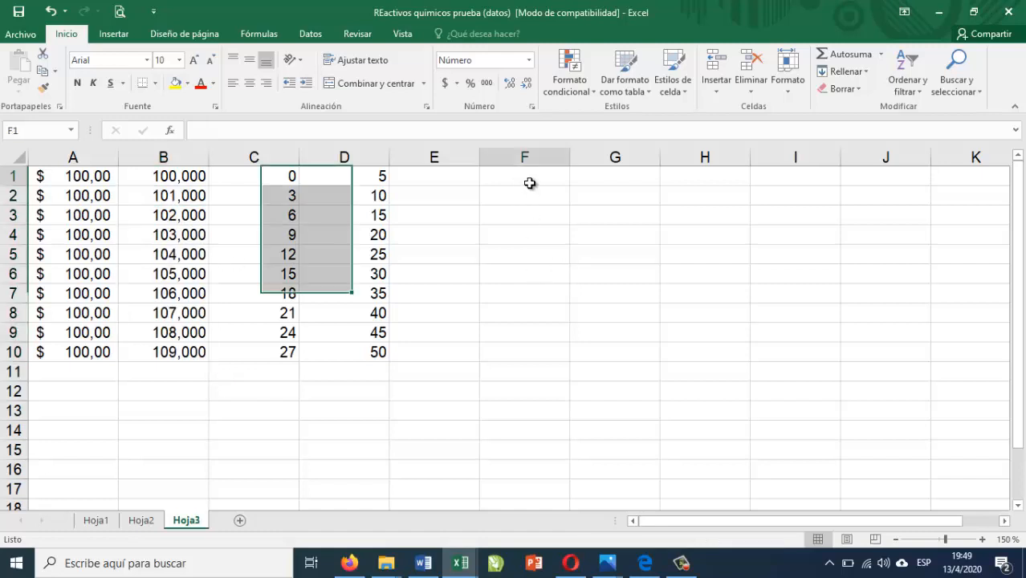
{"action": "type", "text": "1"}
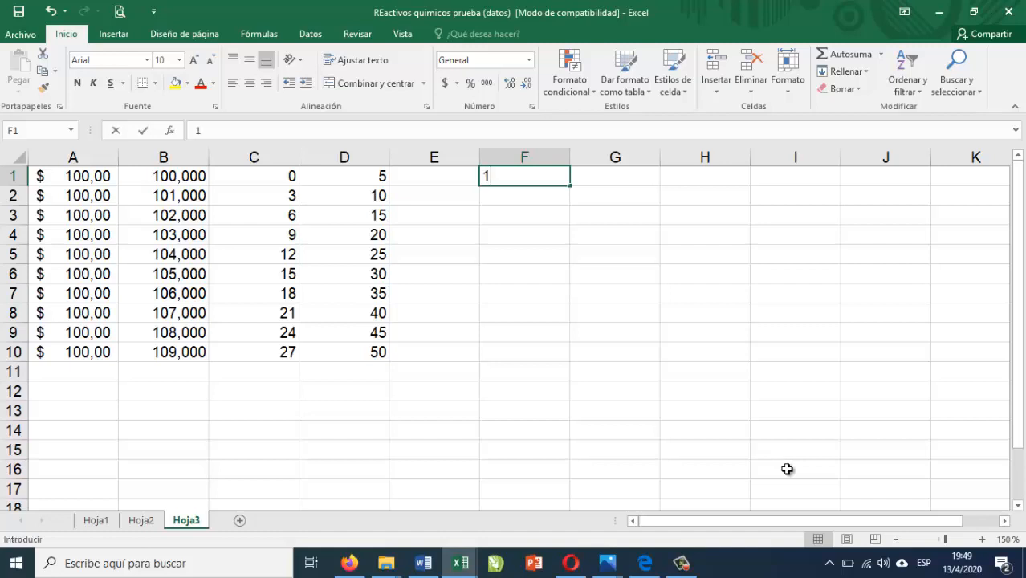
{"action": "type", "text": "0"}
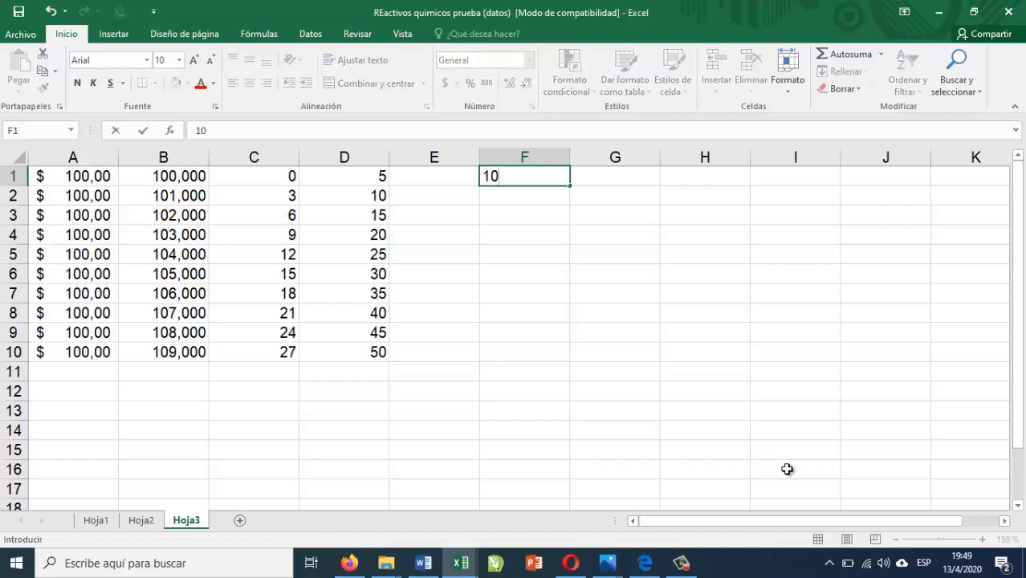
{"action": "type", "text": ",564"}
{"action": "key", "text": "Return"}
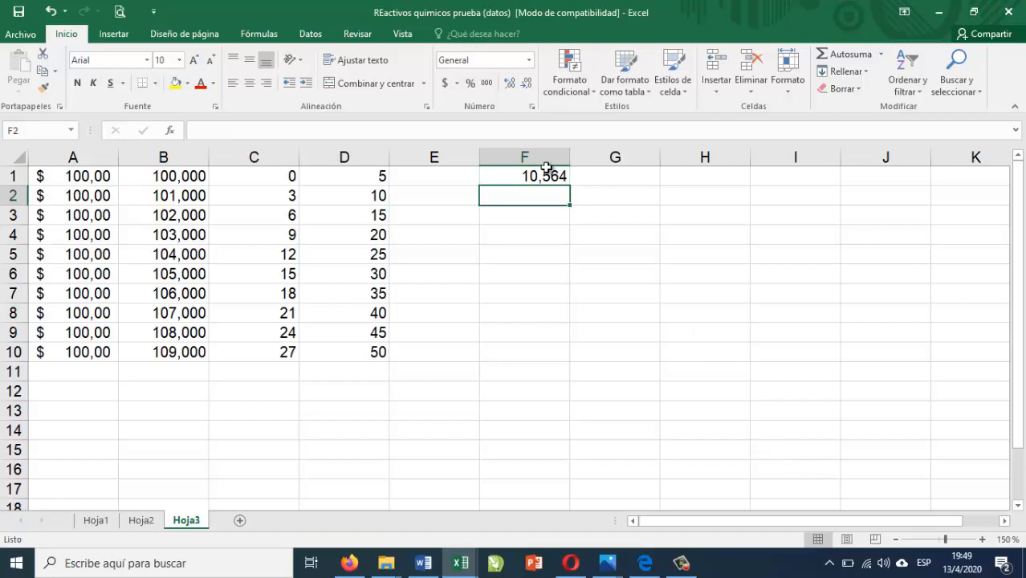
Reduce the decimals shown in cell F1 one place at a time, and restore them to three places
{"action": "left_click", "coordinate": [544, 175]}
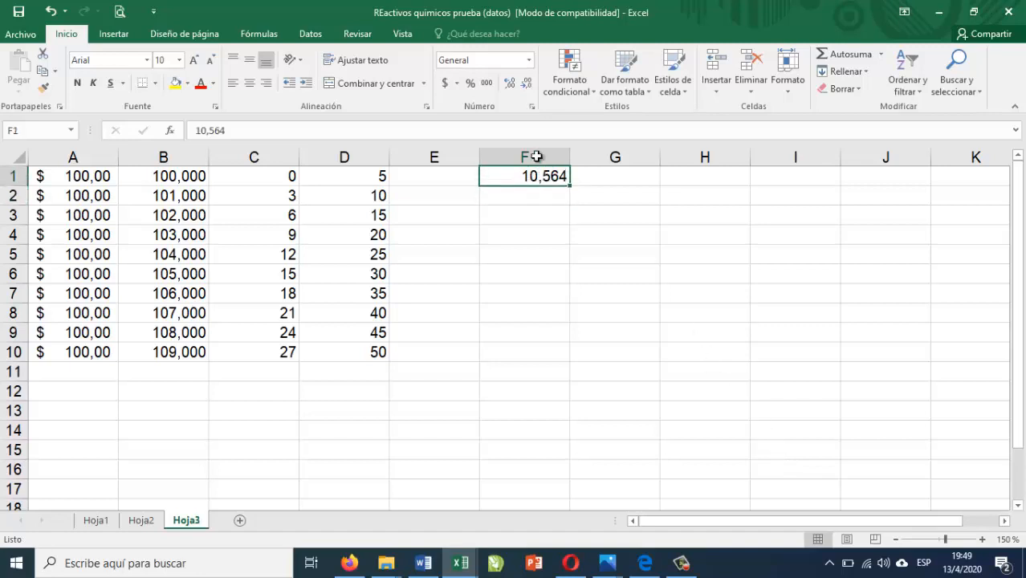
{"action": "left_click", "coordinate": [527, 87]}
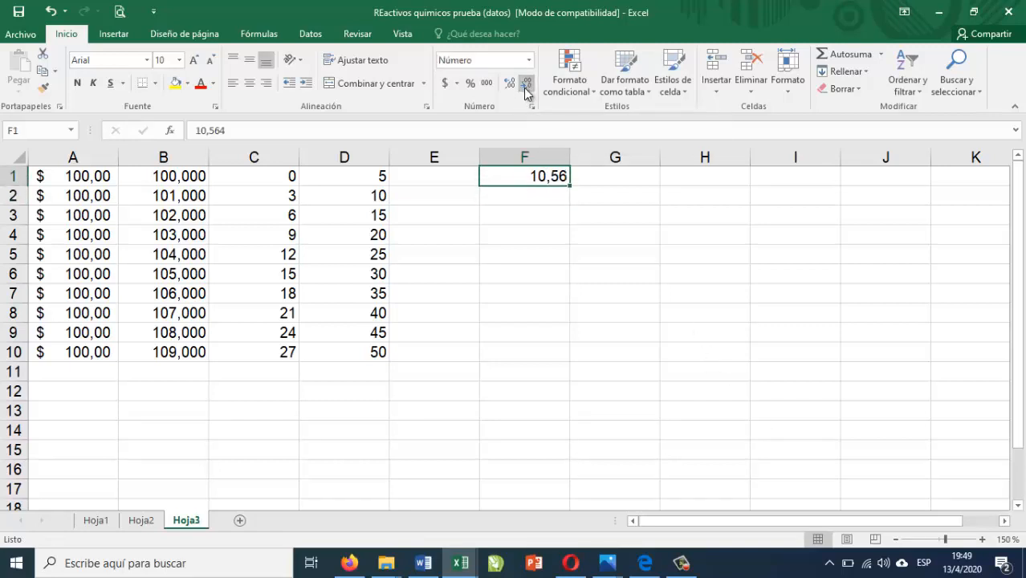
{"action": "left_click", "coordinate": [527, 87]}
{"action": "left_click", "coordinate": [527, 87]}
{"action": "left_click", "coordinate": [511, 85]}
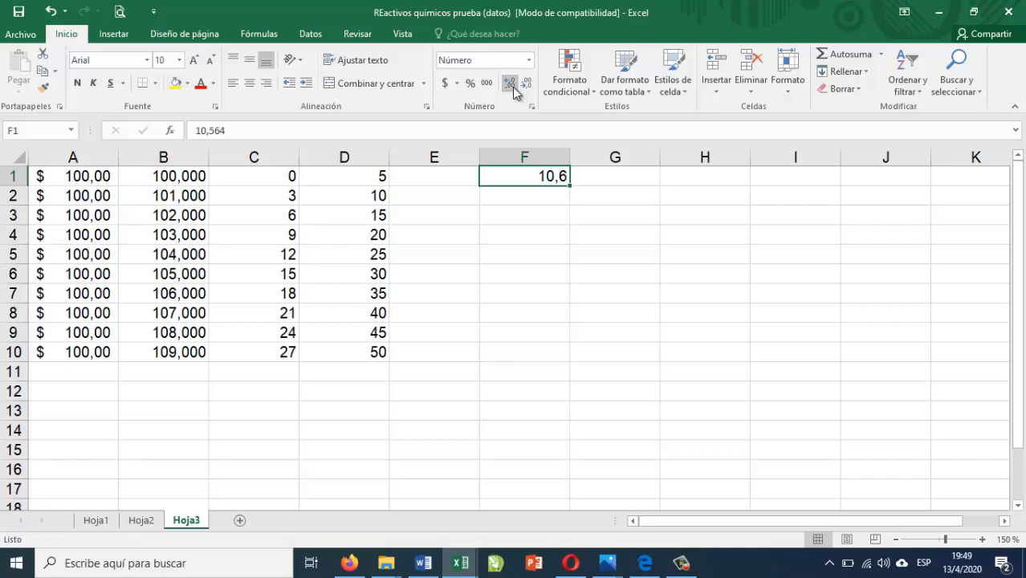
{"action": "left_click", "coordinate": [511, 85]}
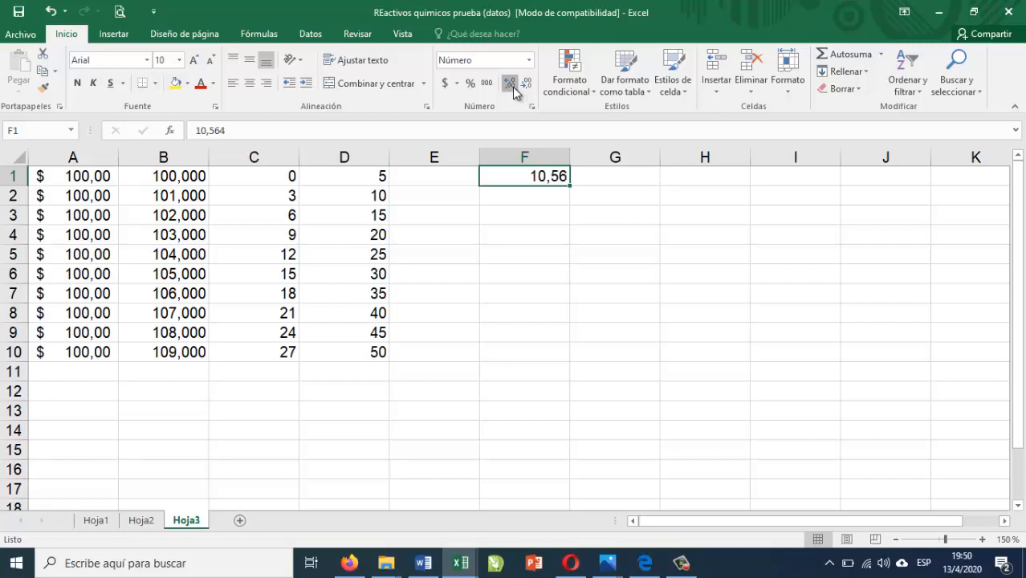
{"action": "left_click", "coordinate": [513, 86]}
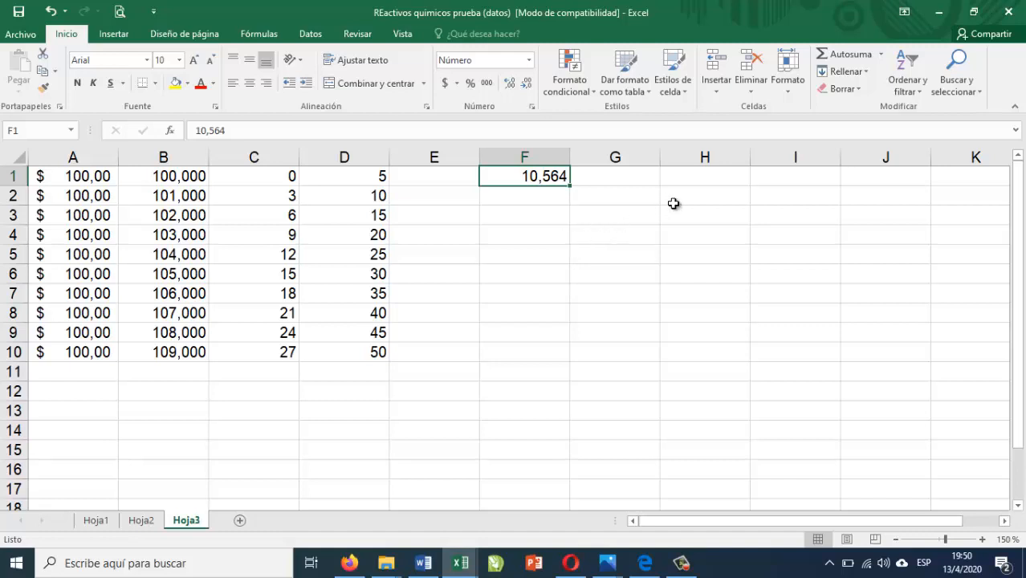
Apply the percentage number format to the empty cells H1:H10
{"action": "left_click", "coordinate": [694, 180]}
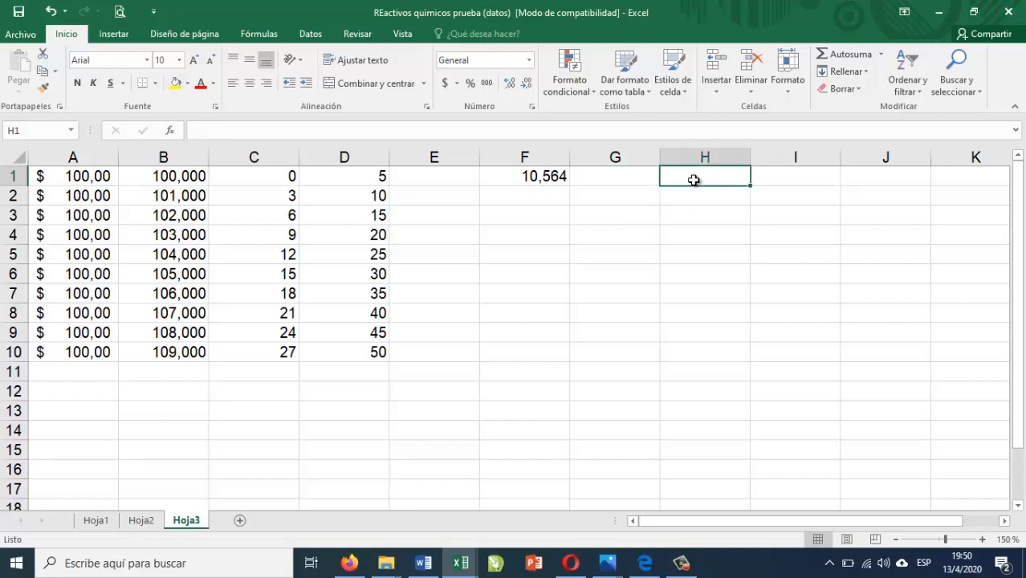
{"action": "left_click_drag", "start_coordinate": [694, 180], "coordinate": [695, 343]}
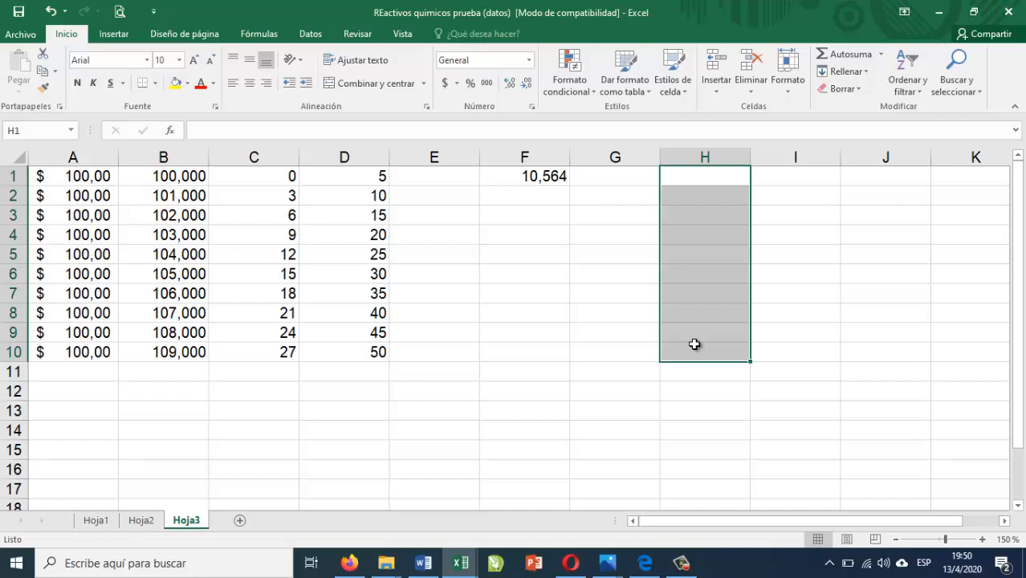
{"action": "left_click", "coordinate": [470, 84]}
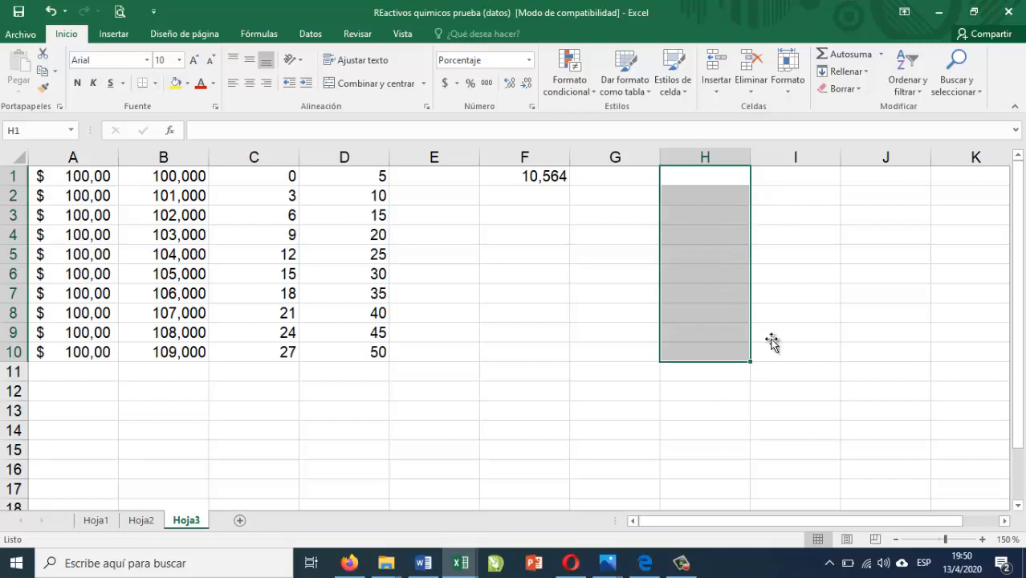
{"action": "left_click", "coordinate": [773, 405]}
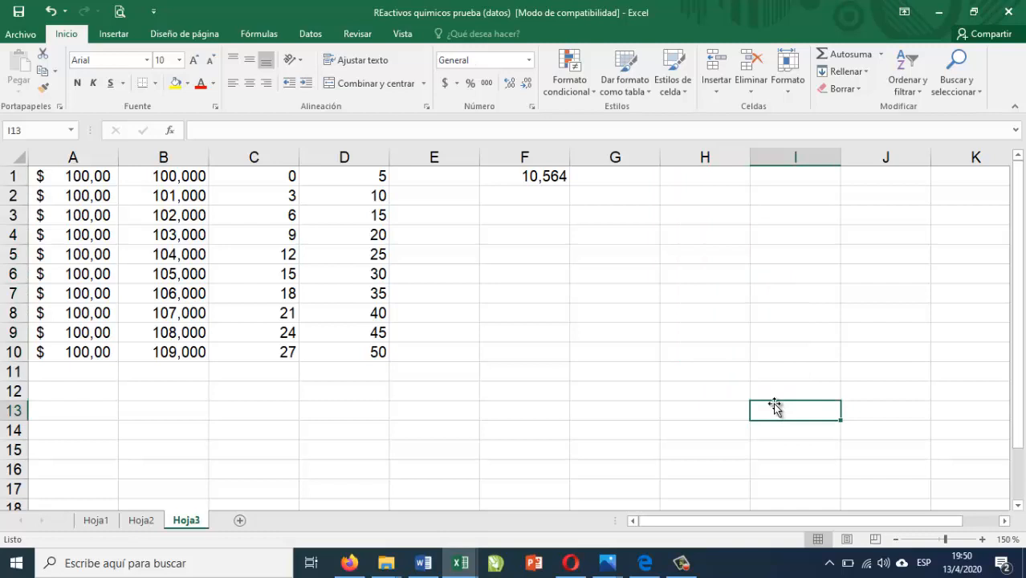
Enter 5%, 10% and 50% in cells H1, H2 and H3
{"action": "left_click", "coordinate": [713, 187]}
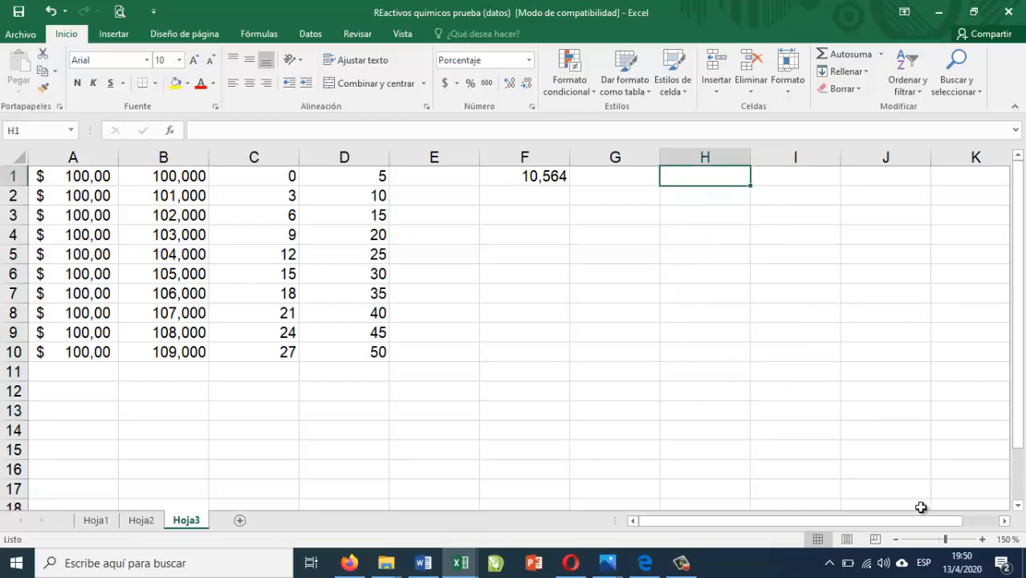
{"action": "type", "text": "5"}
{"action": "key", "text": "Return"}
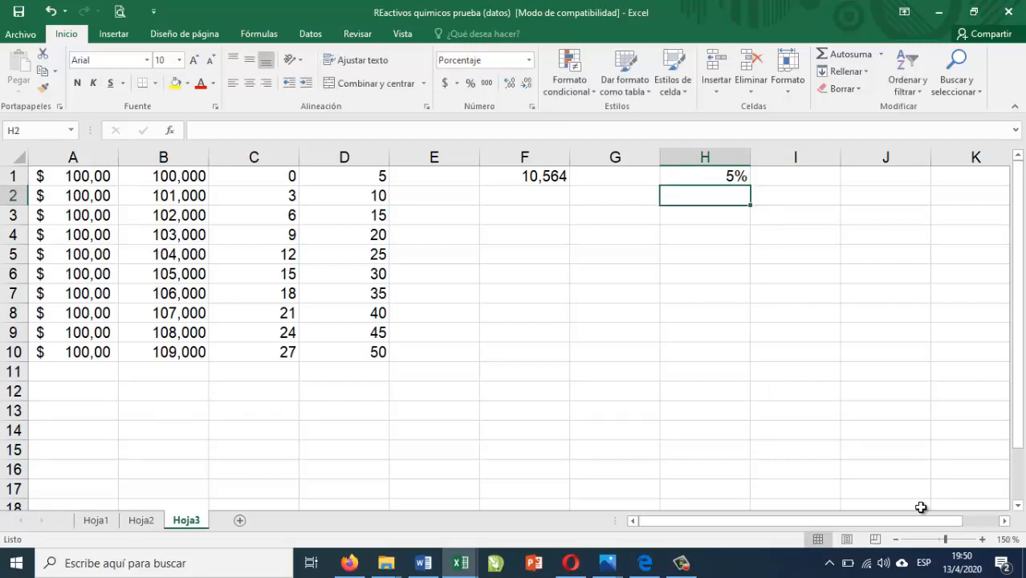
{"action": "type", "text": "10"}
{"action": "key", "text": "Return"}
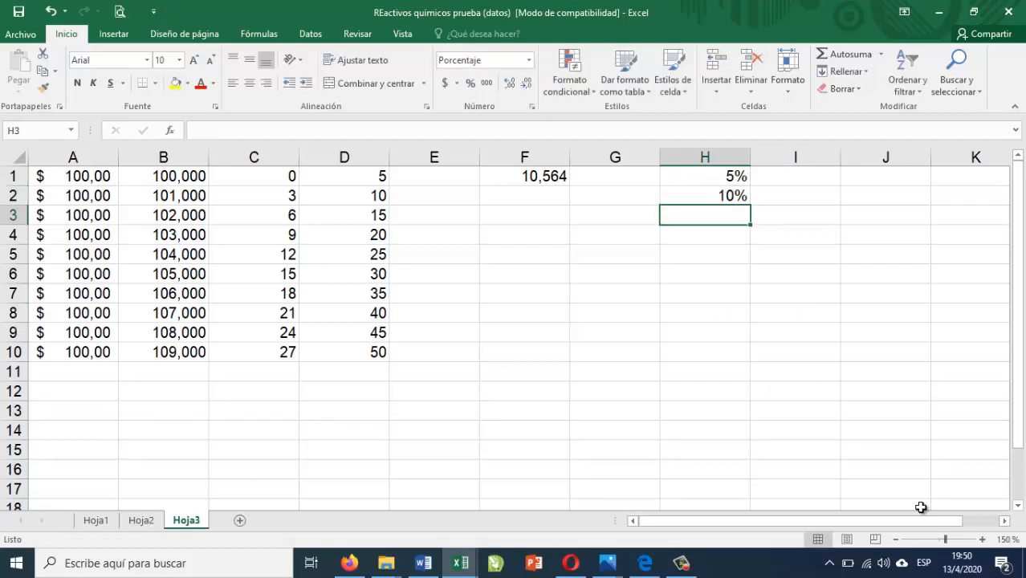
{"action": "type", "text": "50"}
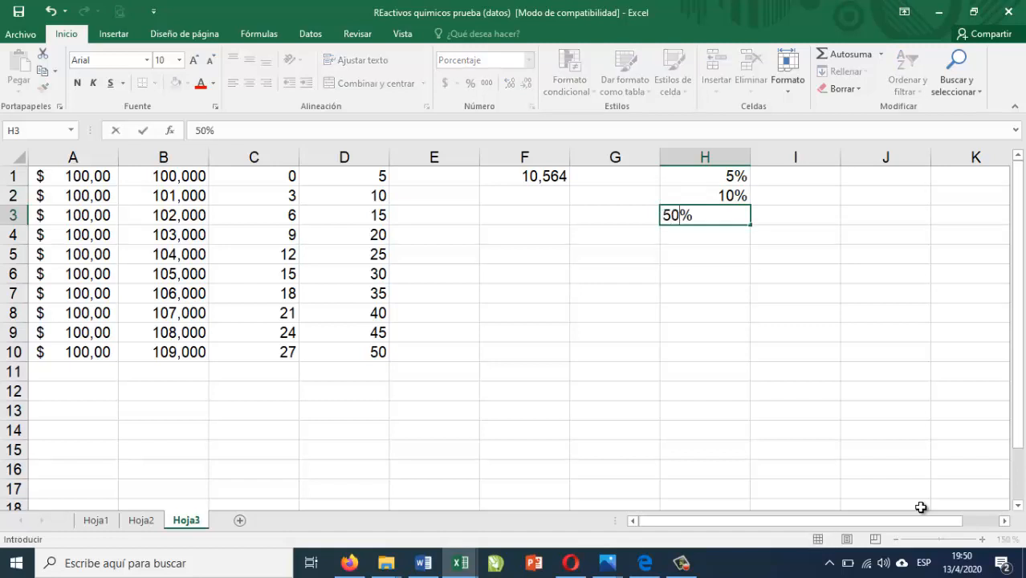
{"action": "key", "text": "Return"}
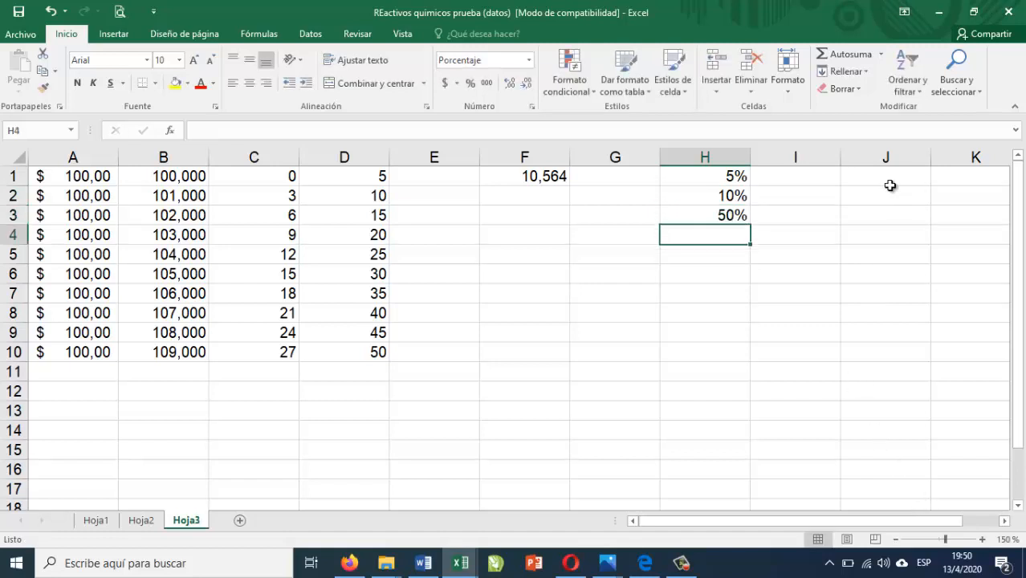
Apply the default $ accounting format to the empty cells J1:J10
{"action": "left_click_drag", "start_coordinate": [886, 178], "coordinate": [871, 349]}
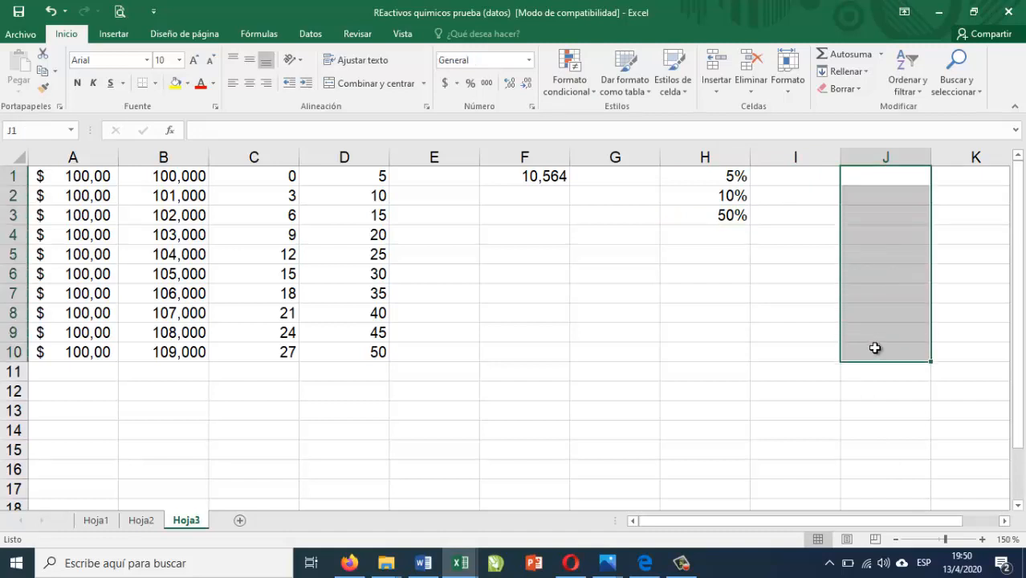
{"action": "left_click", "coordinate": [443, 87]}
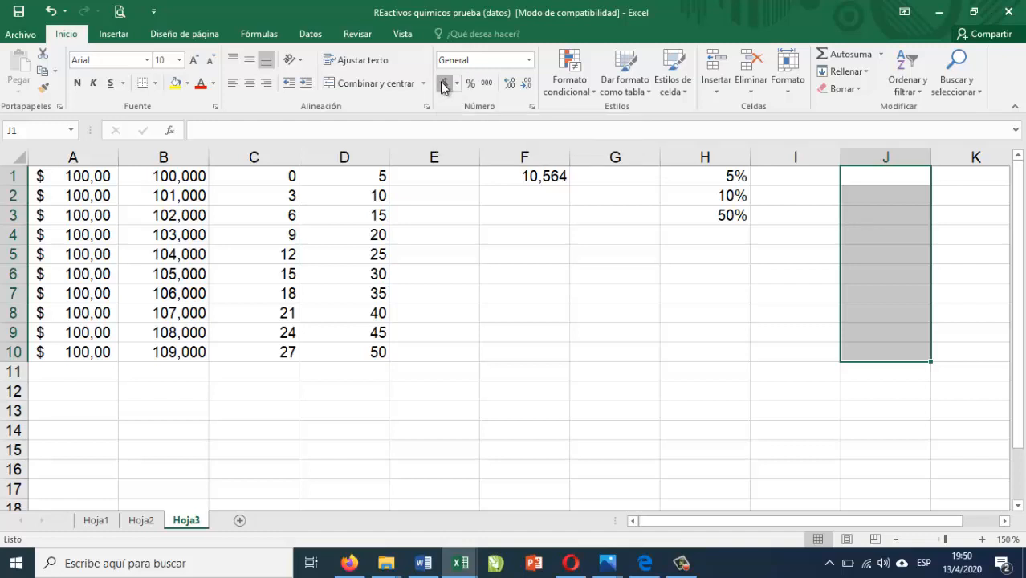
{"action": "left_click", "coordinate": [706, 460]}
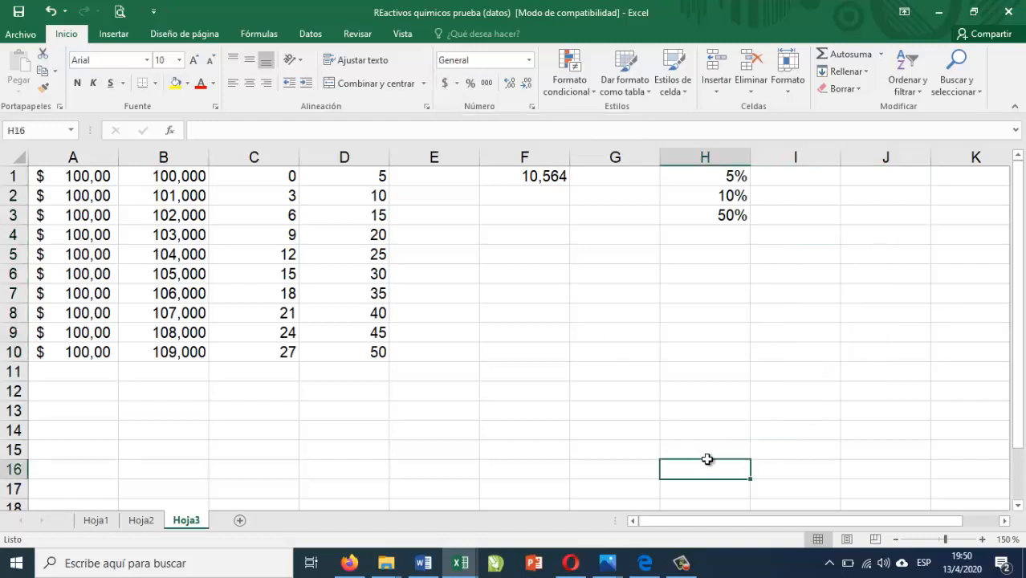
Enter the amount 1500 in the currency-formatted cell J4
{"action": "left_click", "coordinate": [881, 239]}
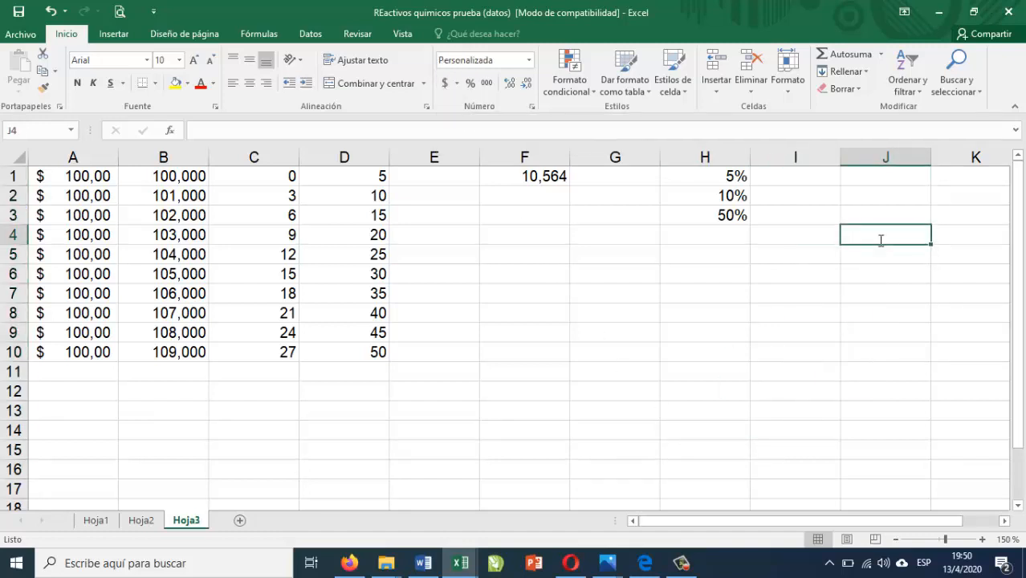
{"action": "type", "text": "1.5"}
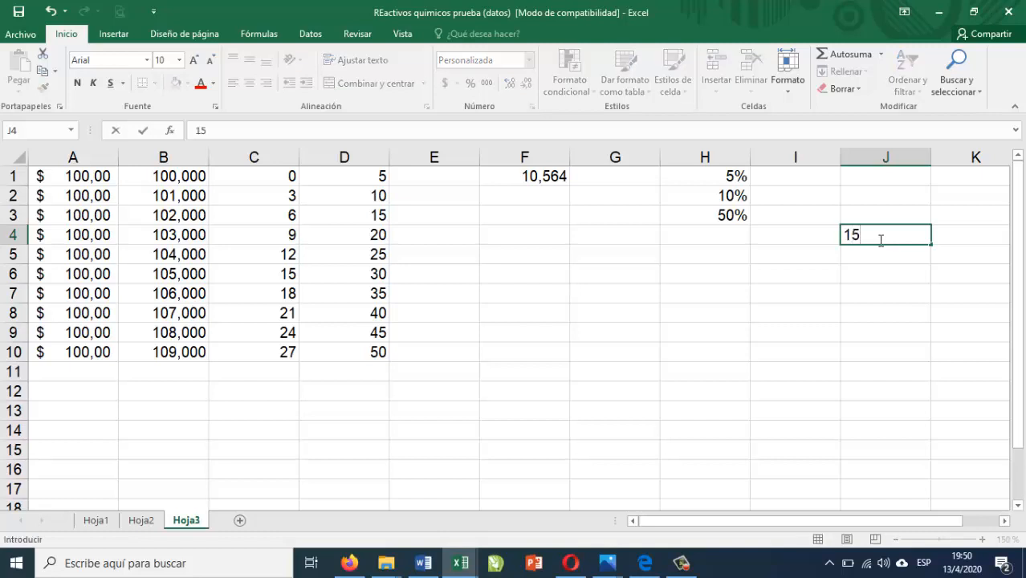
{"action": "type", "text": "00"}
{"action": "key", "text": "Return"}
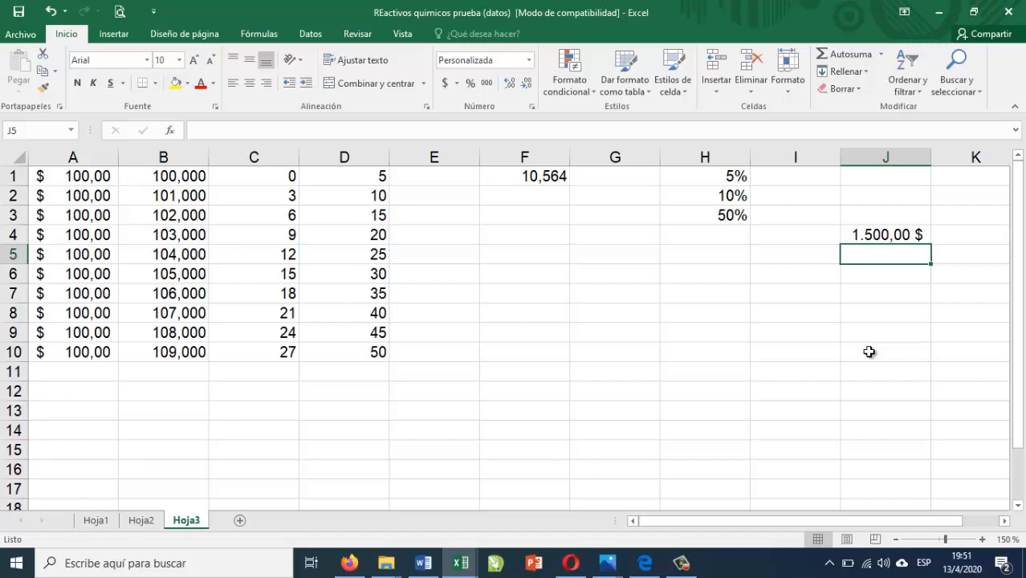
Select the whole data range A1:J10
{"action": "left_click_drag", "start_coordinate": [869, 352], "coordinate": [100, 172]}
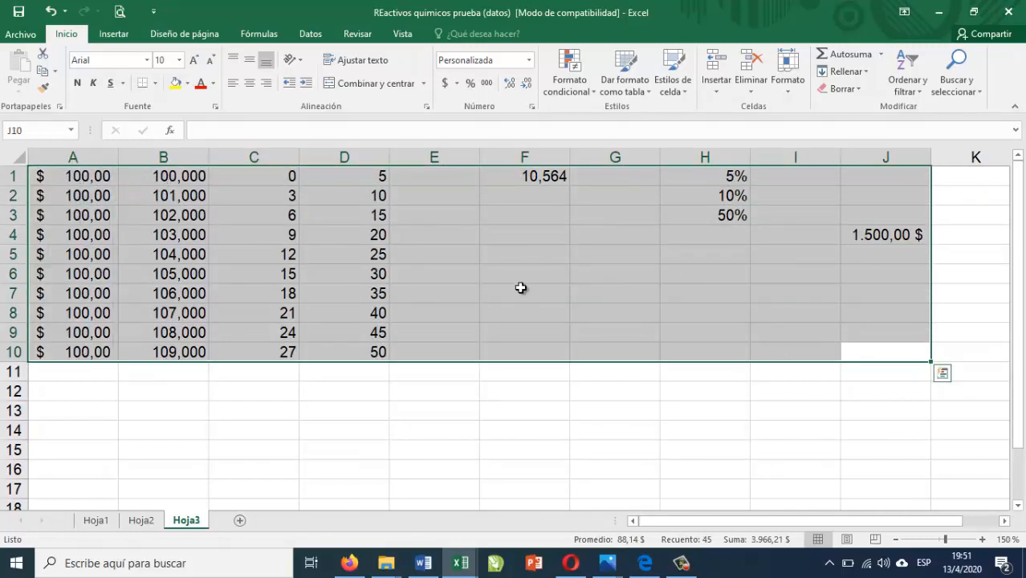